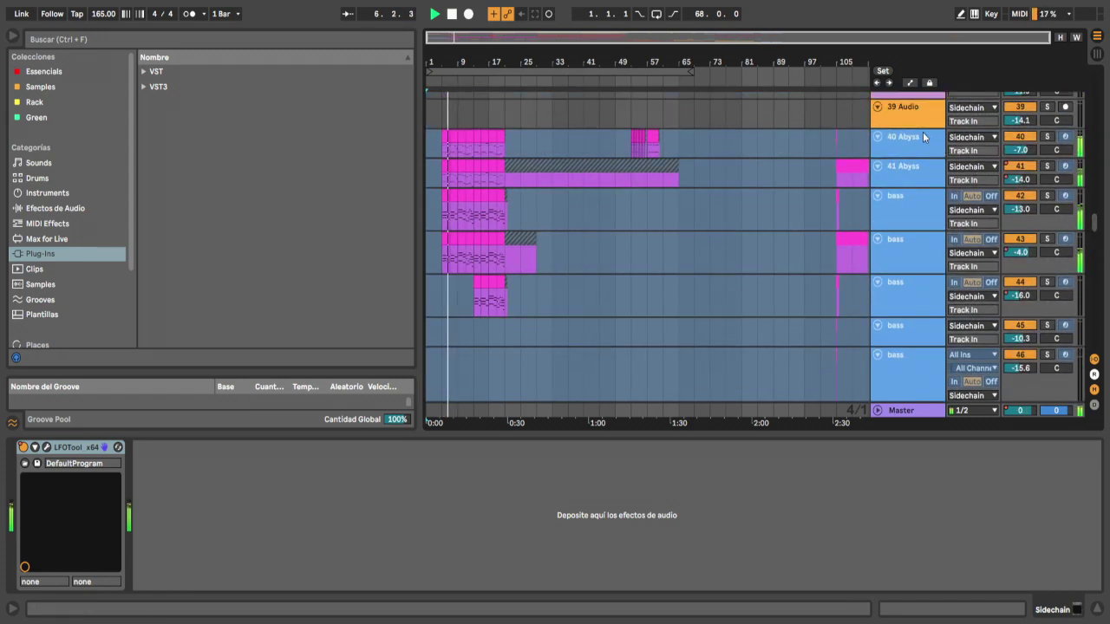
Show the 40 Abyss track's device chain through to the Tension Rack and examine its clips in the arrangement
click(922, 136)
drag(964, 614, 1053, 617)
scroll(536, 301, down, 1)
scroll(536, 301, down, 1)
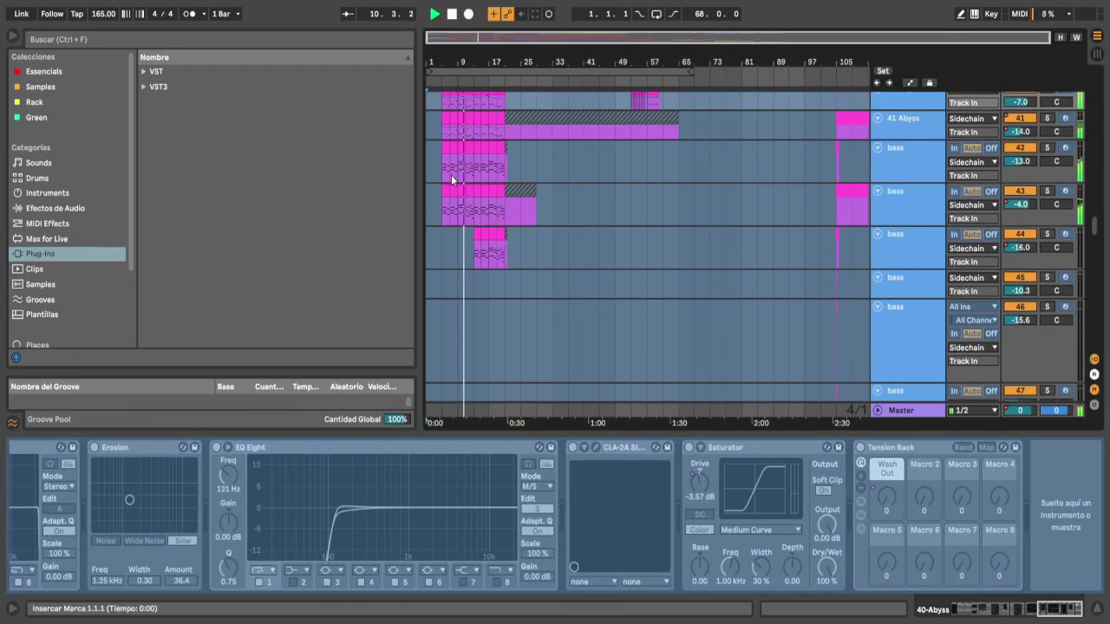
scroll(453, 180, up, 6)
scroll(525, 200, down, 2)
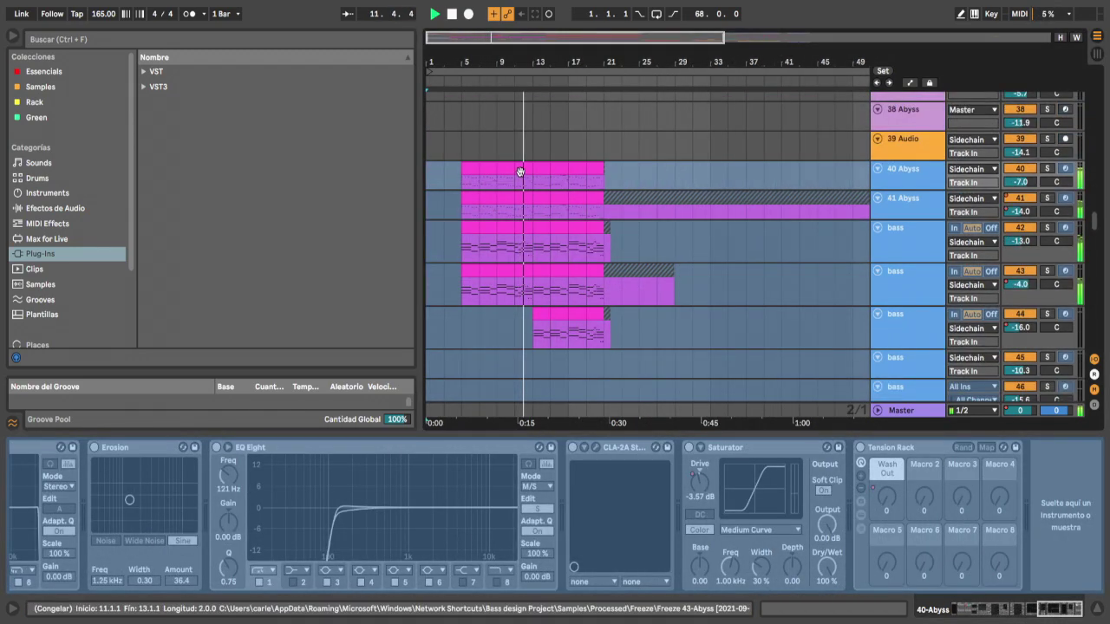
click(531, 173)
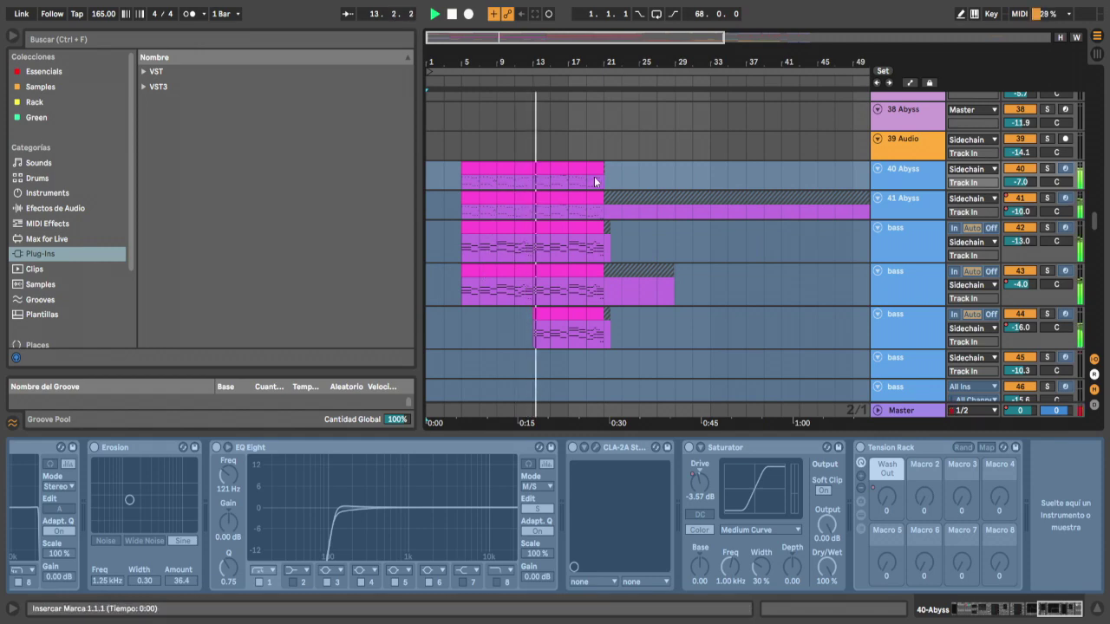
Look through the lead and audio tracks and show the device chain of the upper aceaura lol track
scroll(597, 178, down, 10)
scroll(547, 280, down, 15)
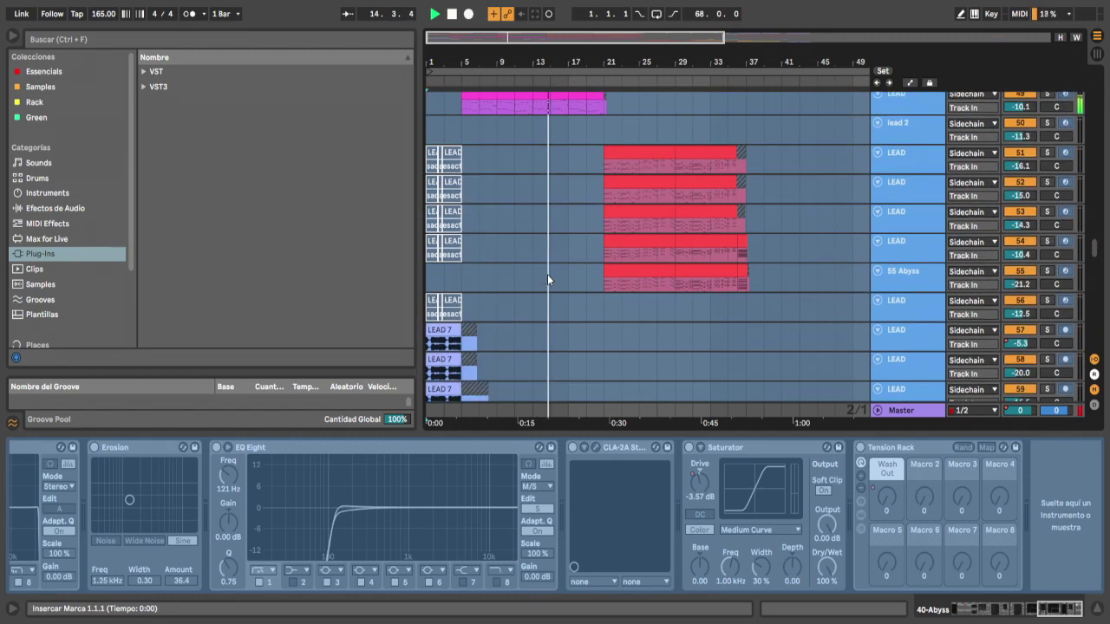
scroll(547, 279, down, 2)
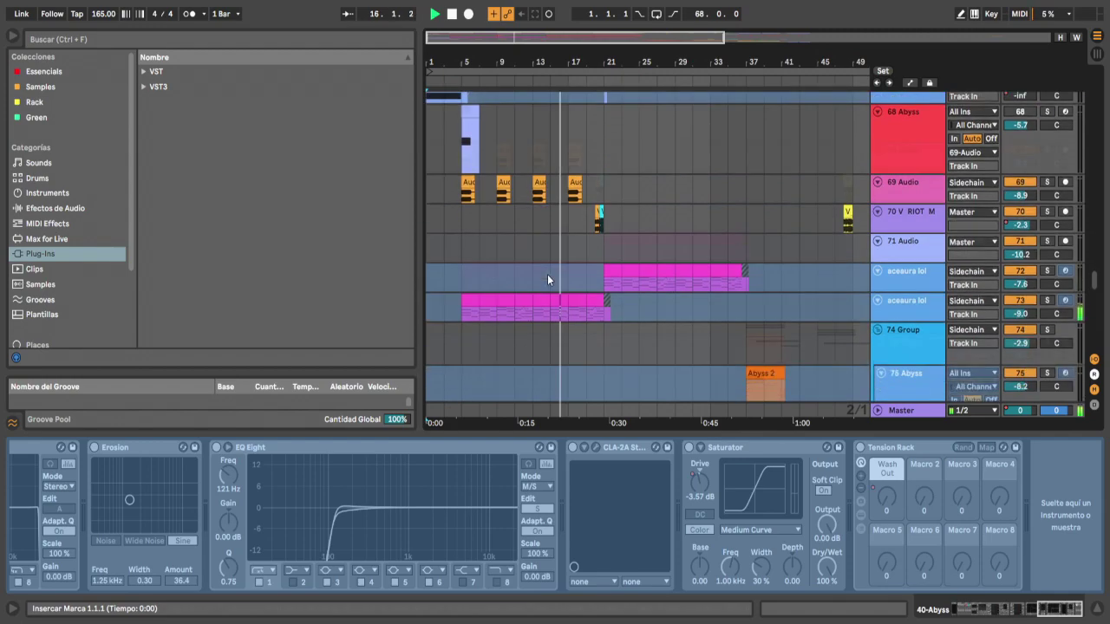
key(minus)
key(minus)
click(564, 278)
Show the effects of the 89 Audio track and examine the neighbouring tracks around it
scroll(566, 276, down, 15)
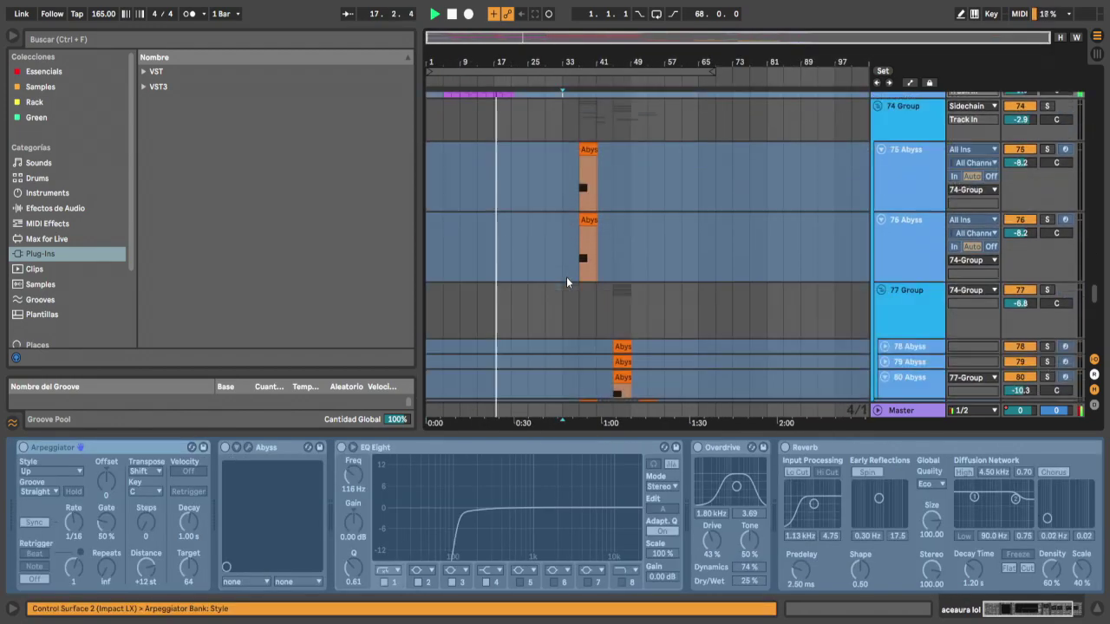
click(542, 251)
scroll(542, 251, down, 5)
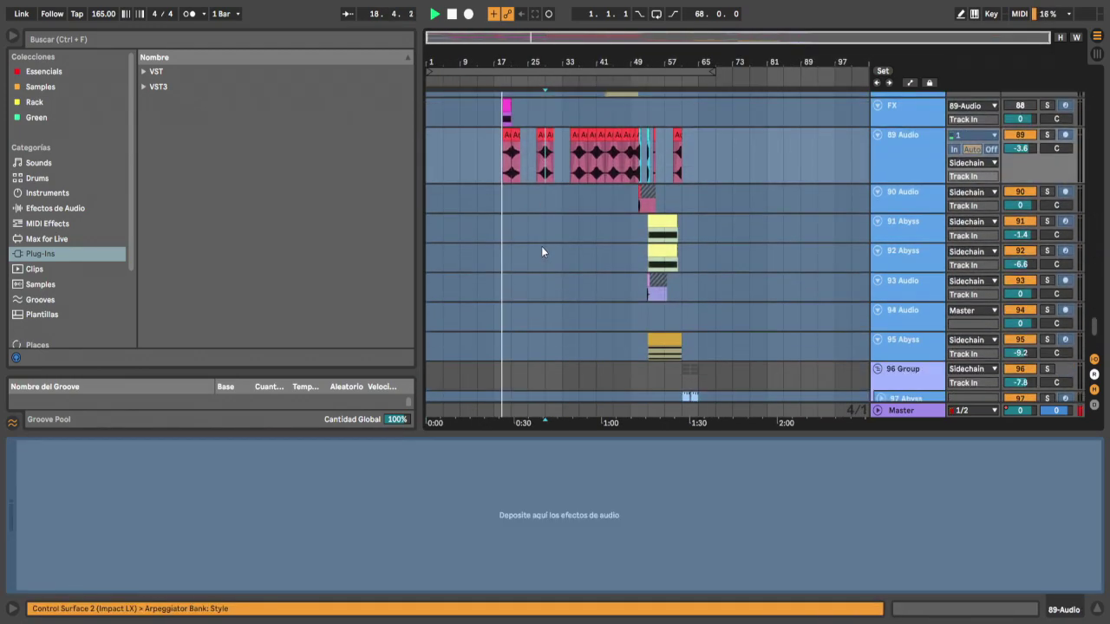
scroll(542, 252, up, 4)
scroll(542, 247, up, 5)
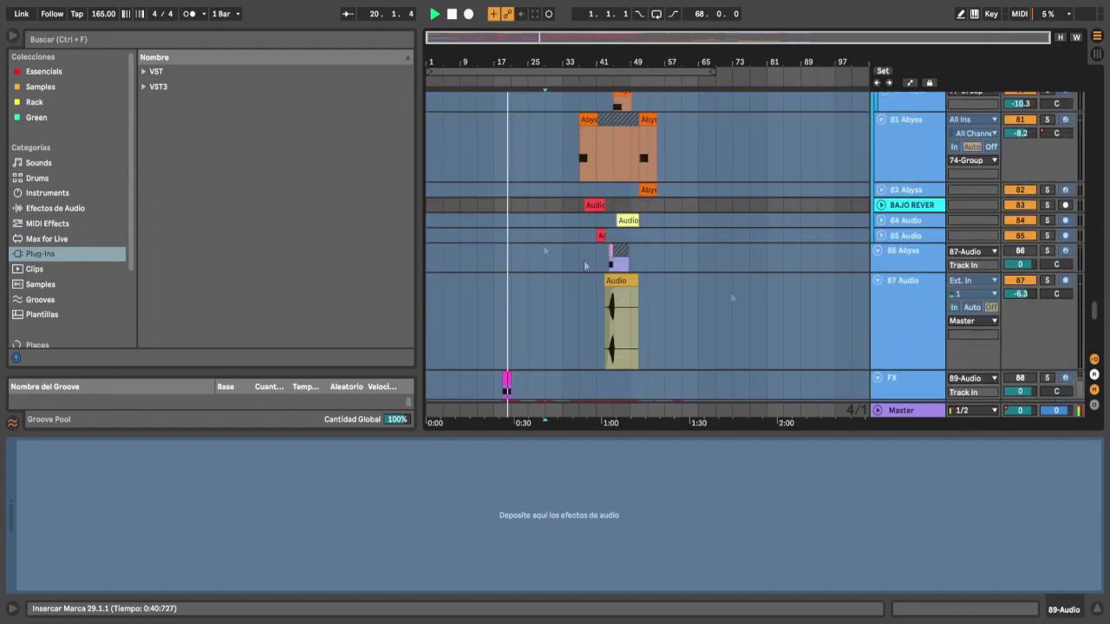
Show the SAW group's effect chain from the Glue Compressor through to the final Saturator
drag(1095, 304, 1107, 178)
click(907, 193)
scroll(902, 261, down, 2)
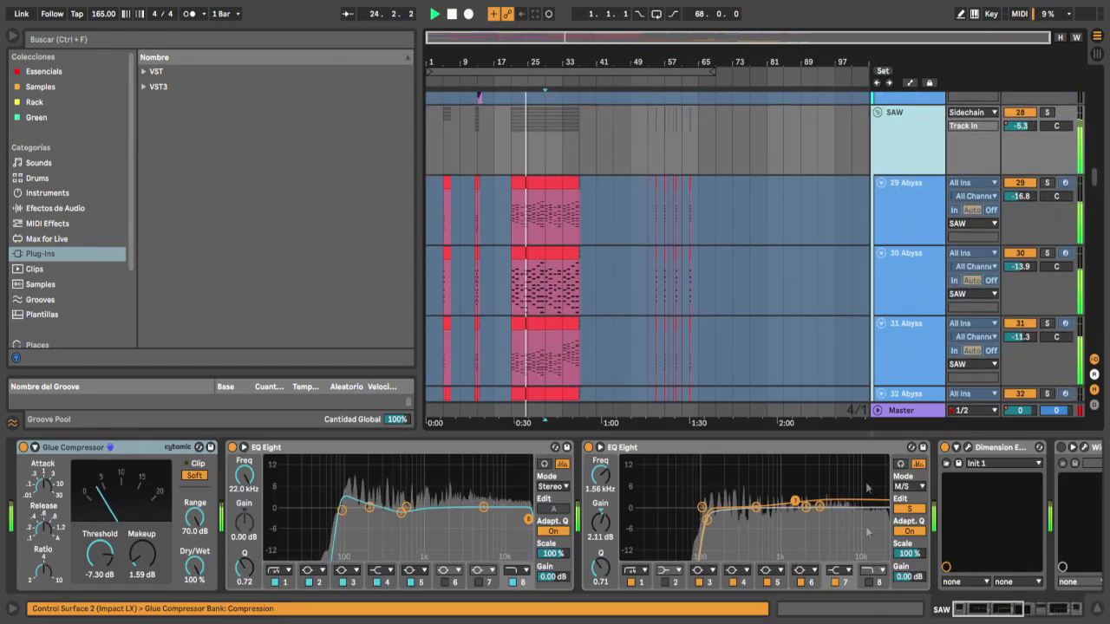
drag(965, 611, 1022, 612)
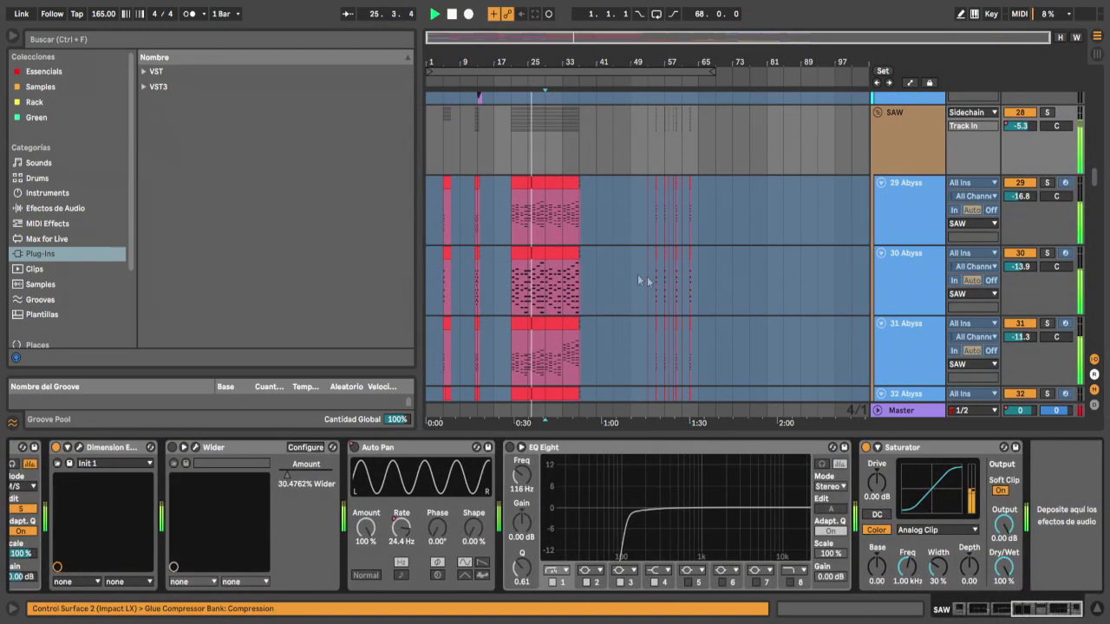
Inspect the device chains of the 29 Abyss and 30 Abyss tracks inside the SAW group
click(556, 230)
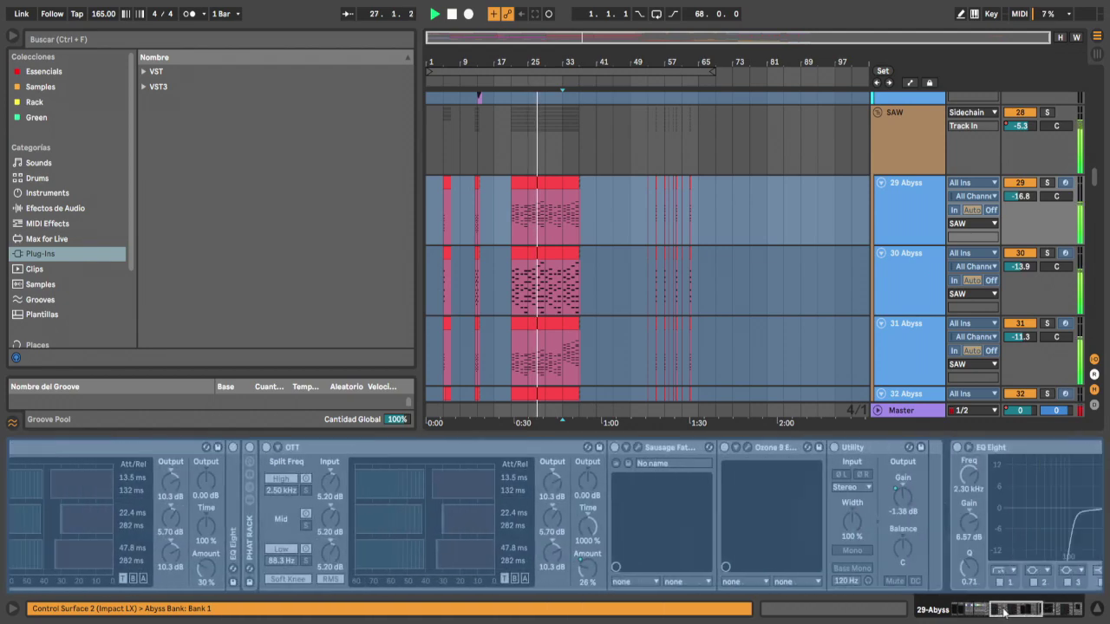
scroll(605, 276, down, 1)
scroll(605, 276, down, 1)
click(547, 171)
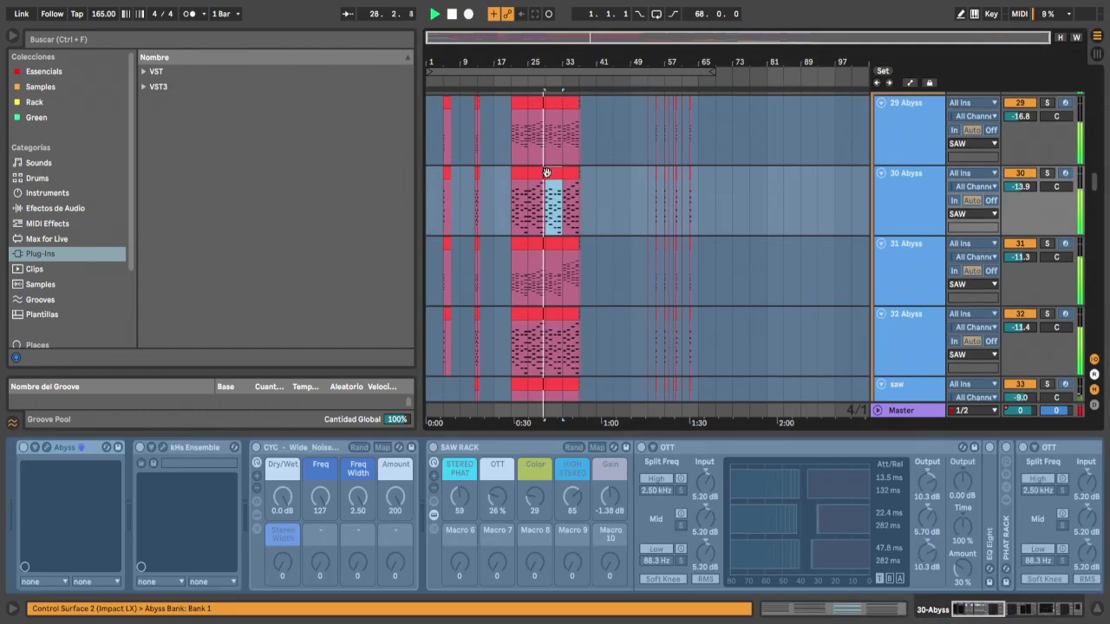
scroll(546, 143, up, 1)
scroll(580, 186, down, 2)
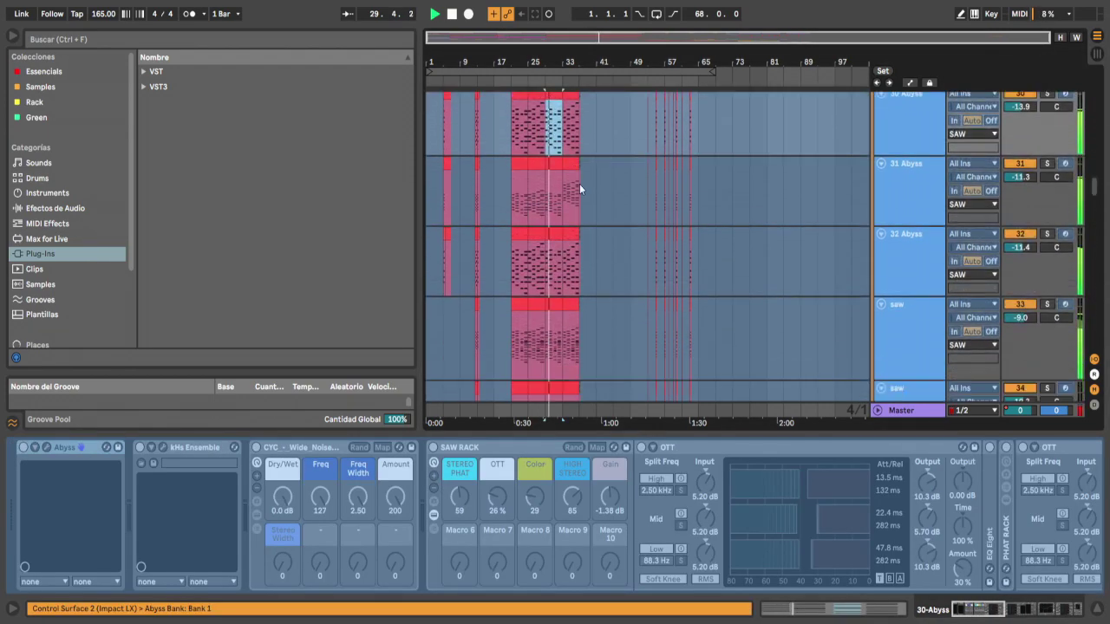
Select the 32 Abyss material from bar 21 to 37, show its devices and examine the saw tracks below
drag(579, 261, 523, 267)
click(528, 233)
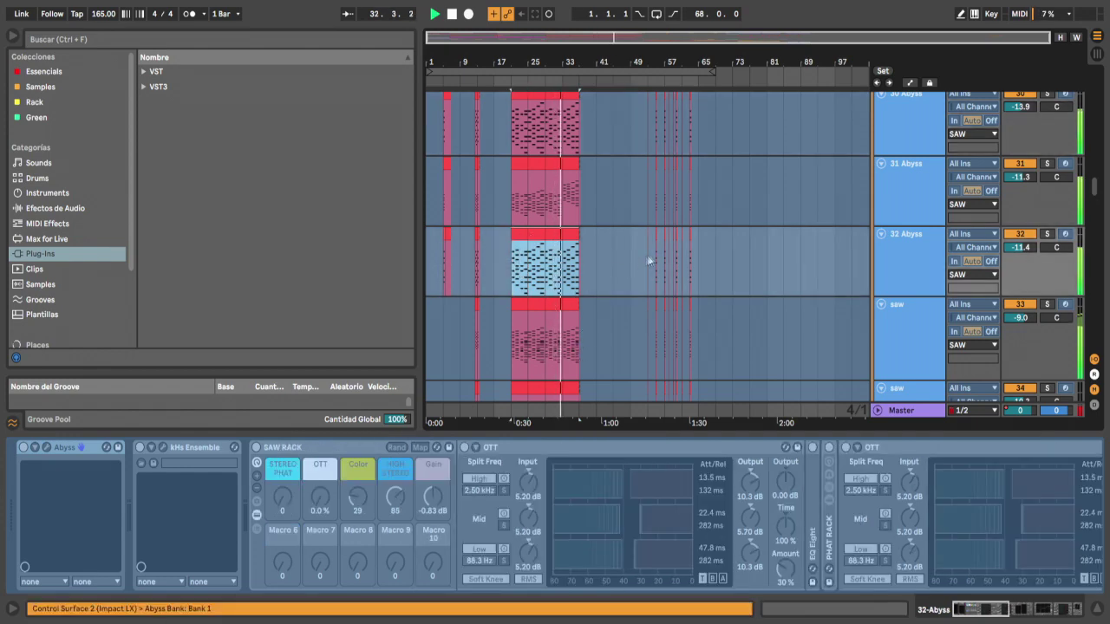
scroll(567, 256, down, 3)
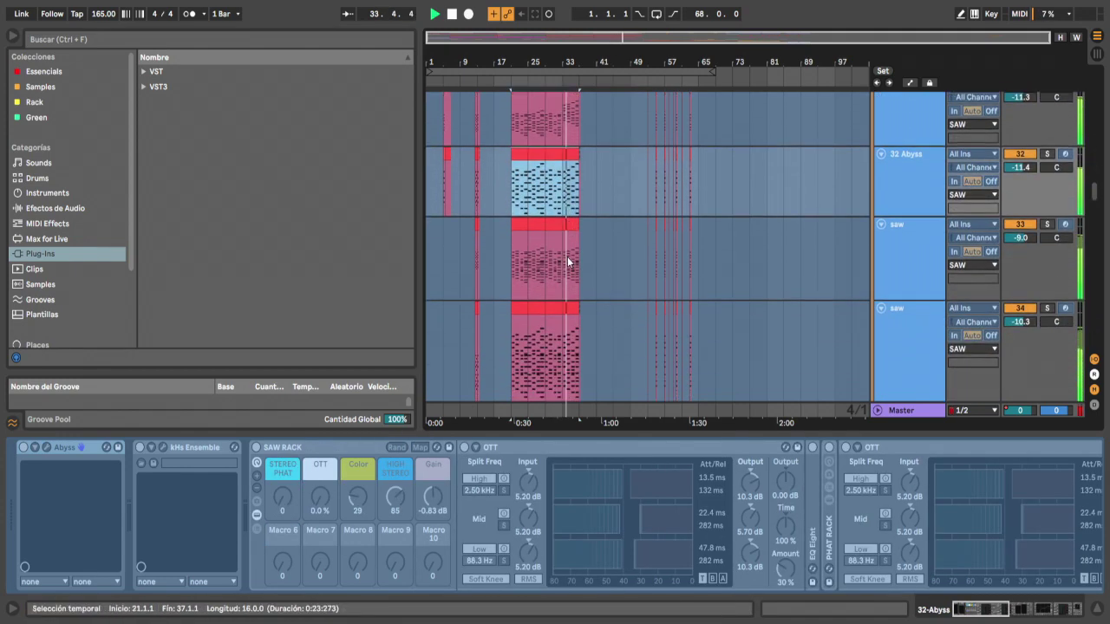
scroll(568, 258, down, 3)
Show the 81 Abyss track's device chain as far as the Colorbass AMP and OTT devices
drag(1094, 208, 1064, 306)
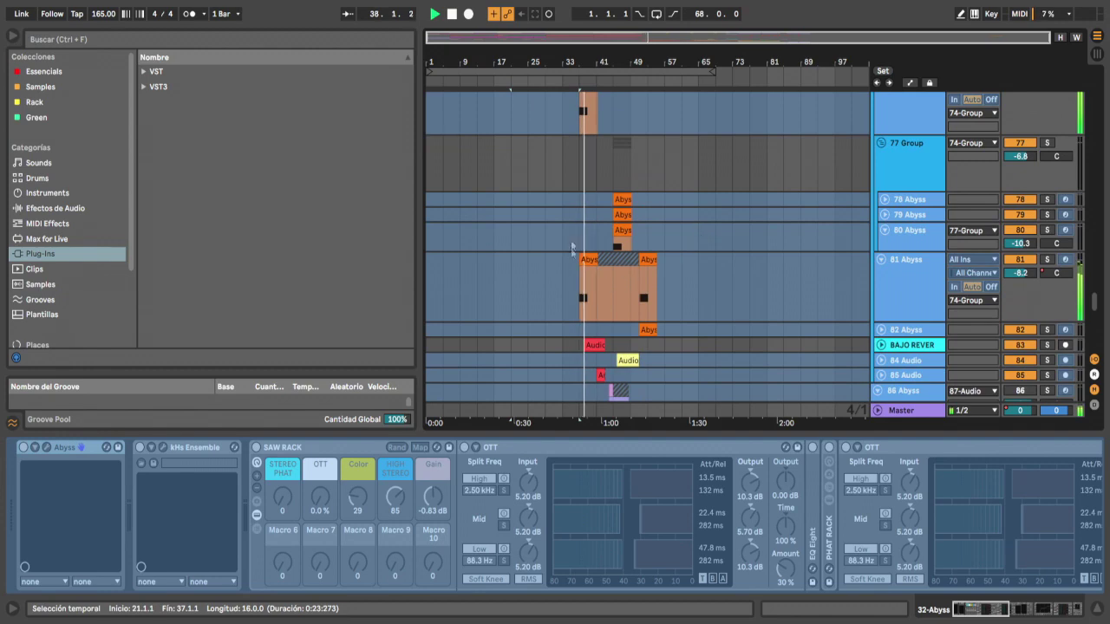
click(596, 270)
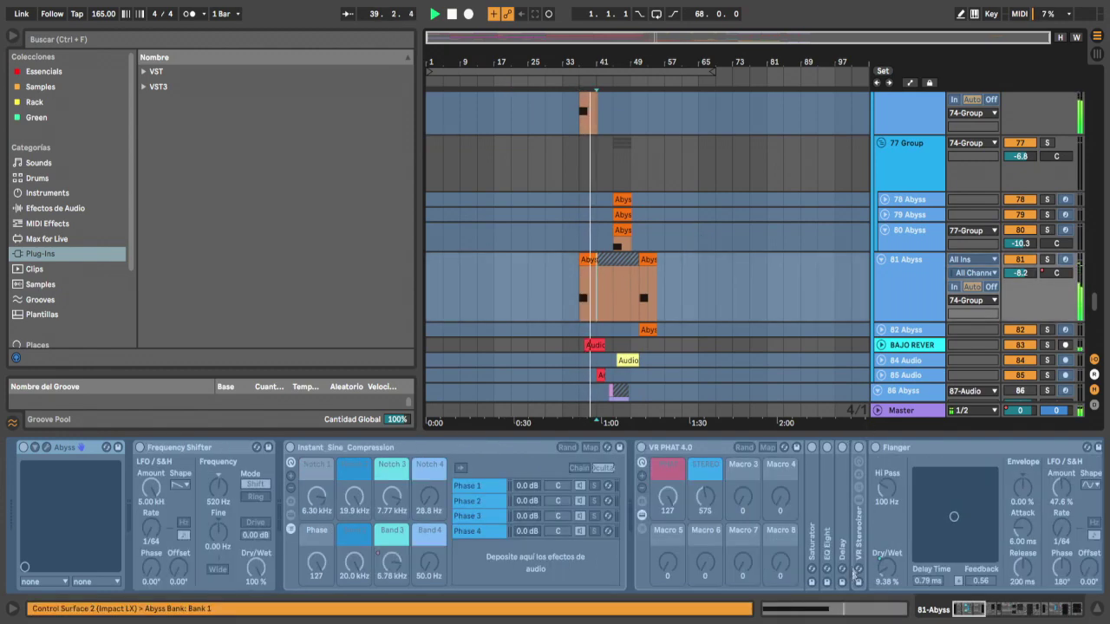
drag(974, 612, 1012, 610)
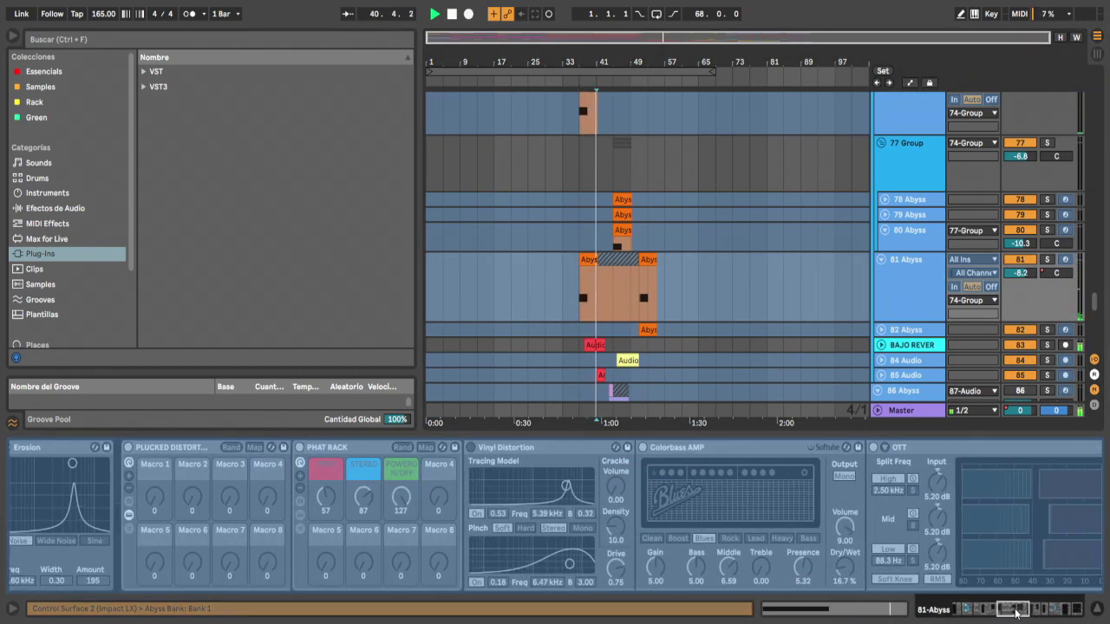
scroll(645, 303, up, 3)
scroll(646, 303, down, 3)
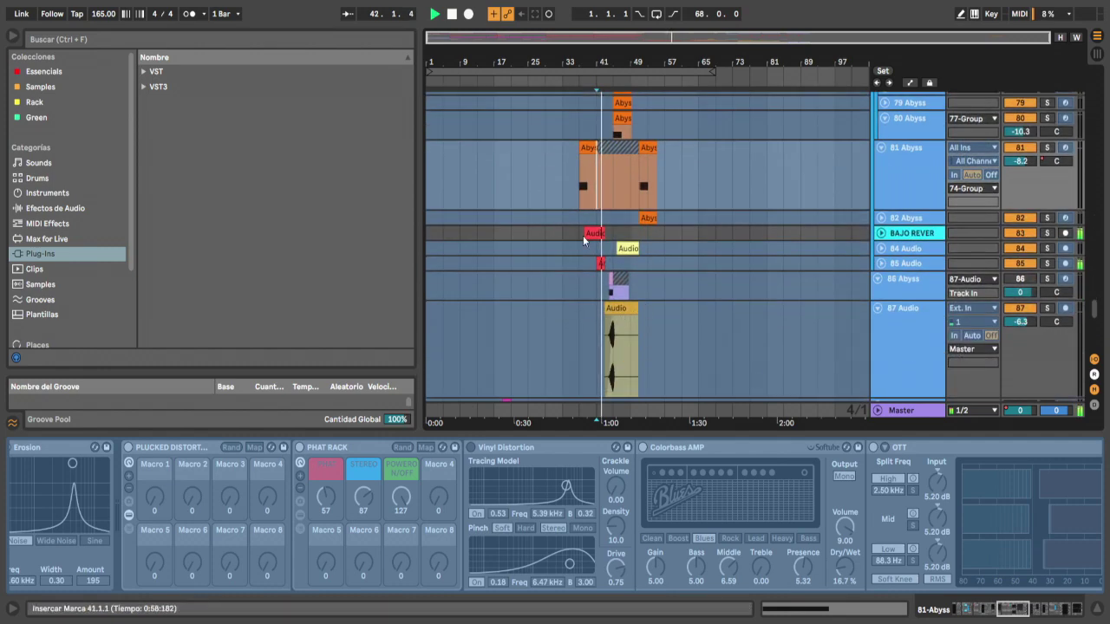
Unfold the BAJO REVER and 85 Audio tracks and examine their waveforms around bars 38 to 43
scroll(582, 235, up, 2)
click(881, 234)
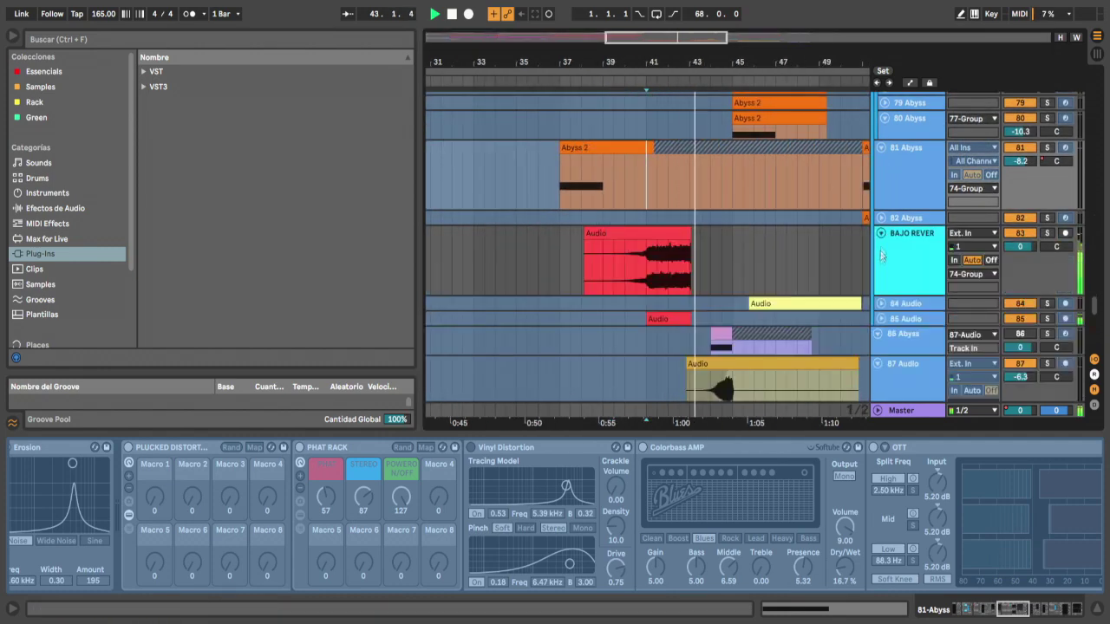
click(881, 319)
scroll(741, 308, down, 1)
scroll(741, 305, up, 4)
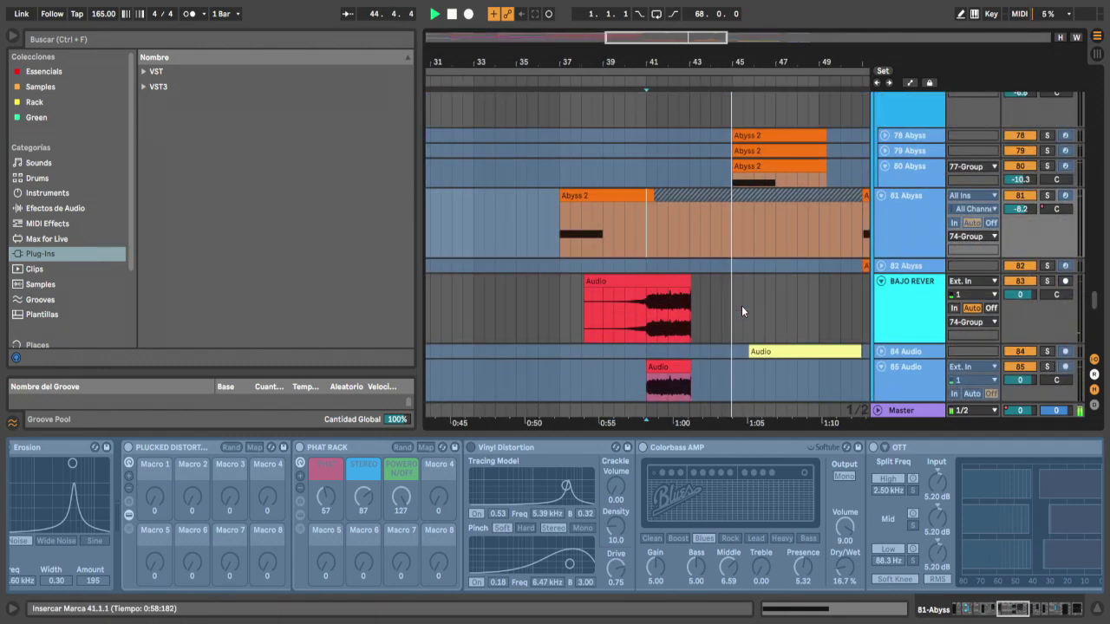
Inspect the device chains of the 79 Abyss and 80 Abyss tracks inside the 77 Group
click(753, 211)
click(770, 230)
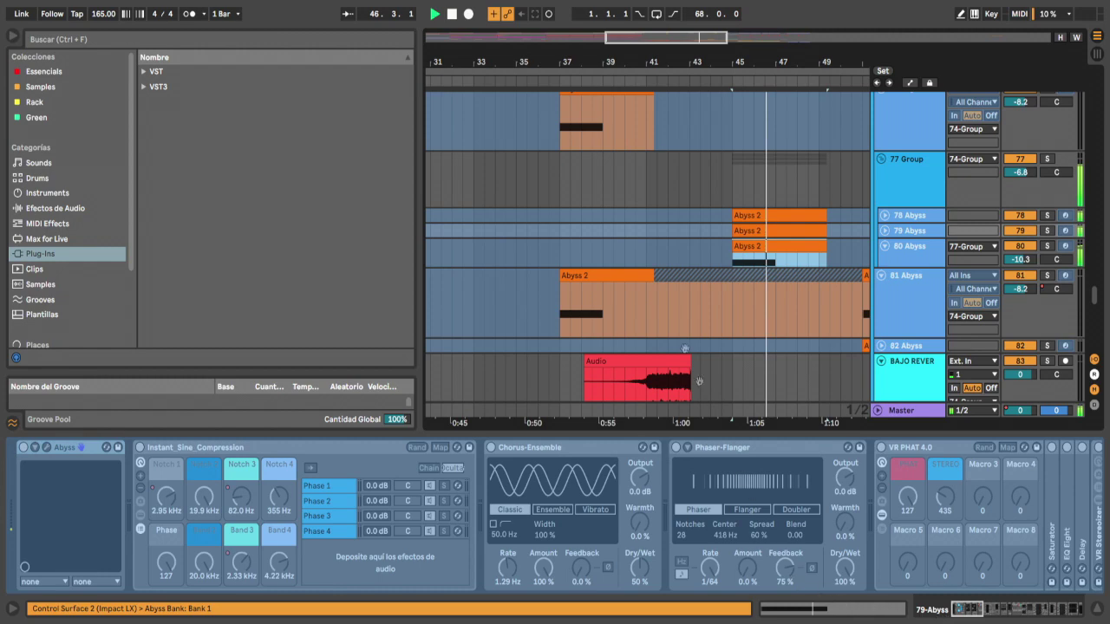
click(718, 243)
scroll(718, 243, down, 3)
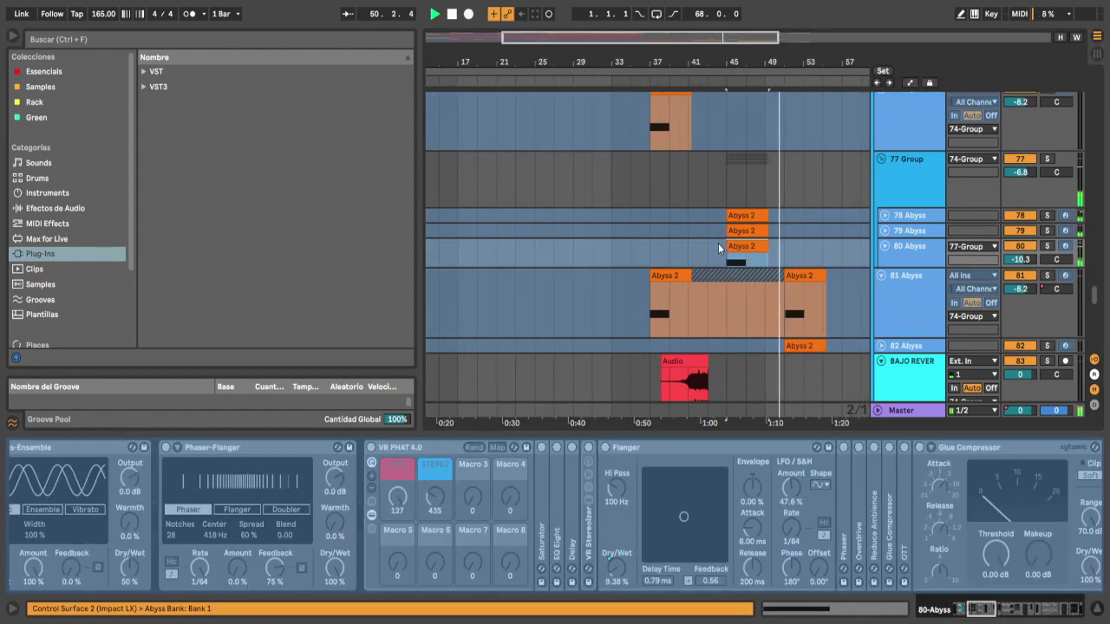
Show the final devices of the 81 Abyss track's chain, ending with the EQ Eight
scroll(843, 342, up, 3)
click(787, 313)
drag(963, 612, 1058, 614)
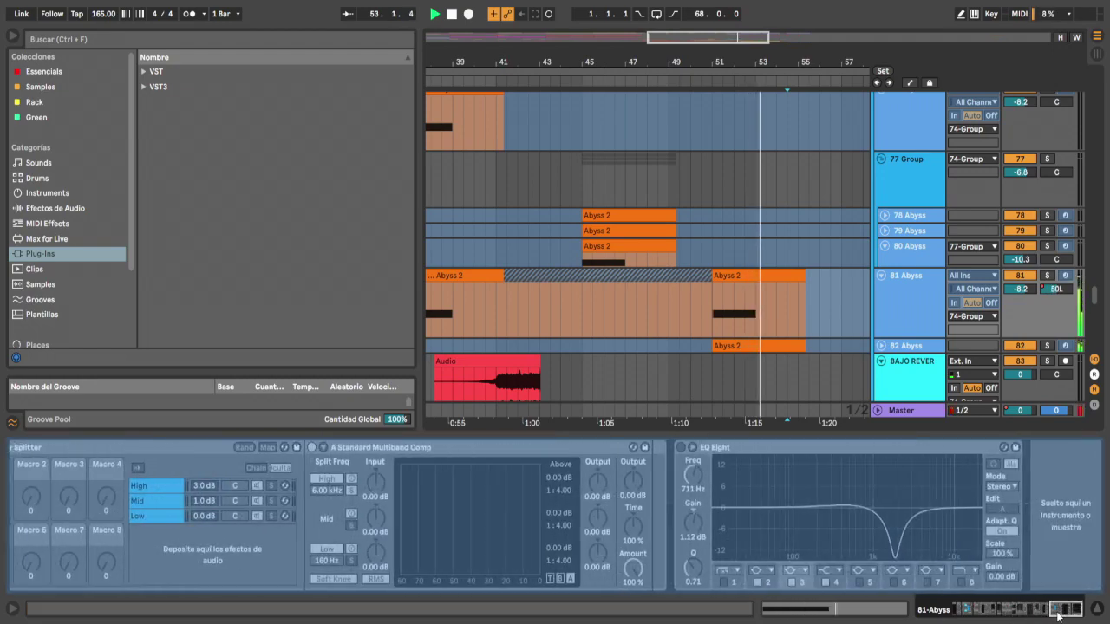
scroll(753, 267, down, 5)
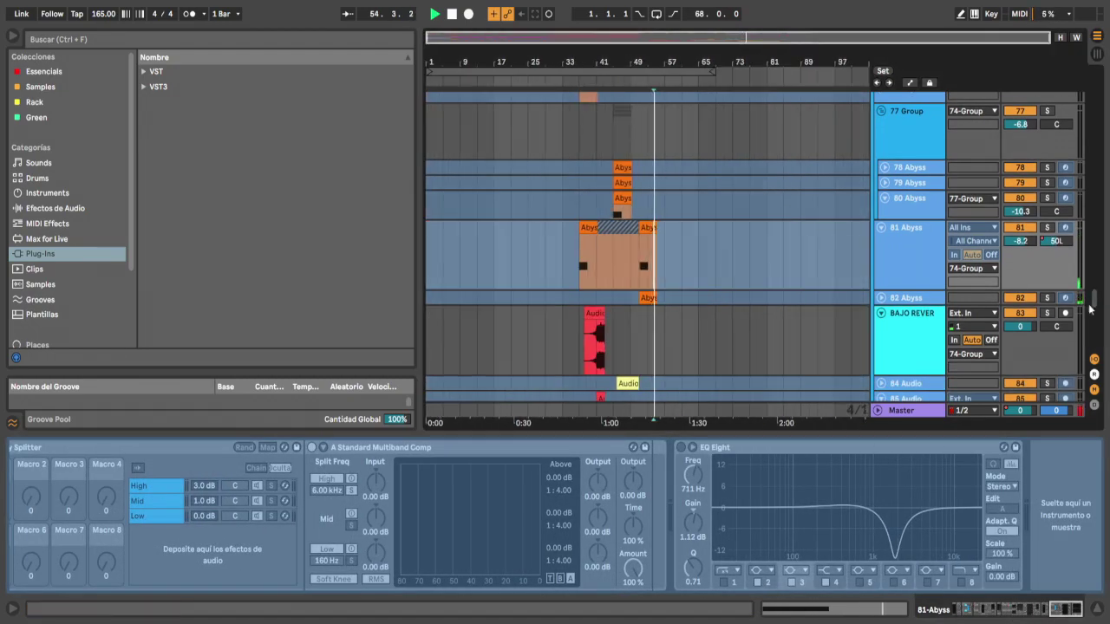
Show the 91 Abyss track's device chain and examine the clips on the tracks from FX to the 96 Group
drag(1092, 305, 1094, 354)
scroll(627, 194, up, 3)
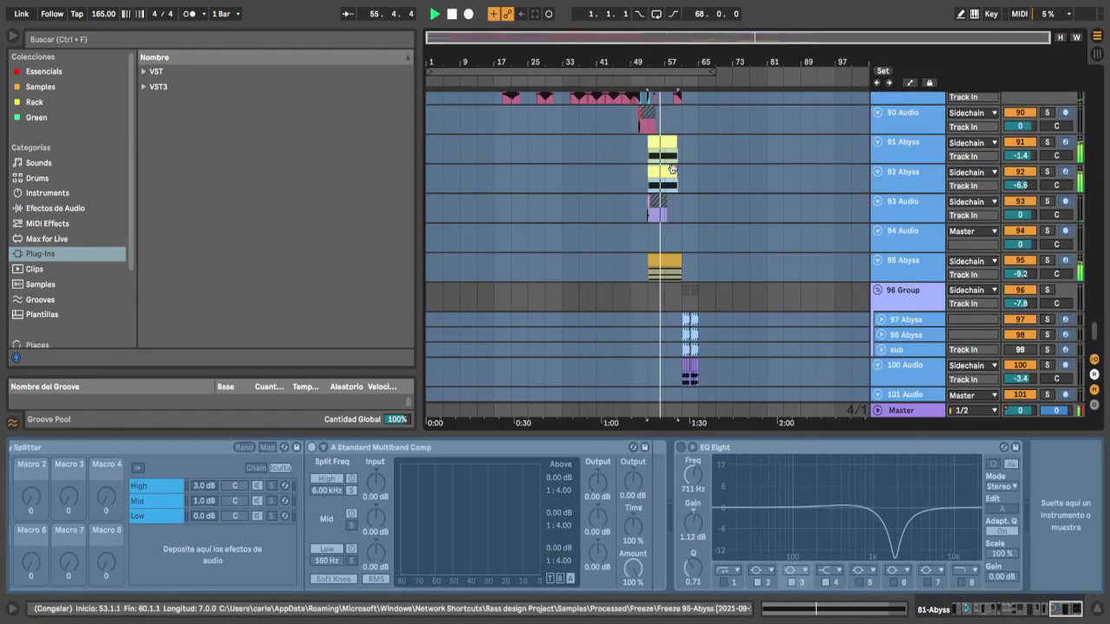
click(673, 170)
click(674, 161)
scroll(682, 228, up, 5)
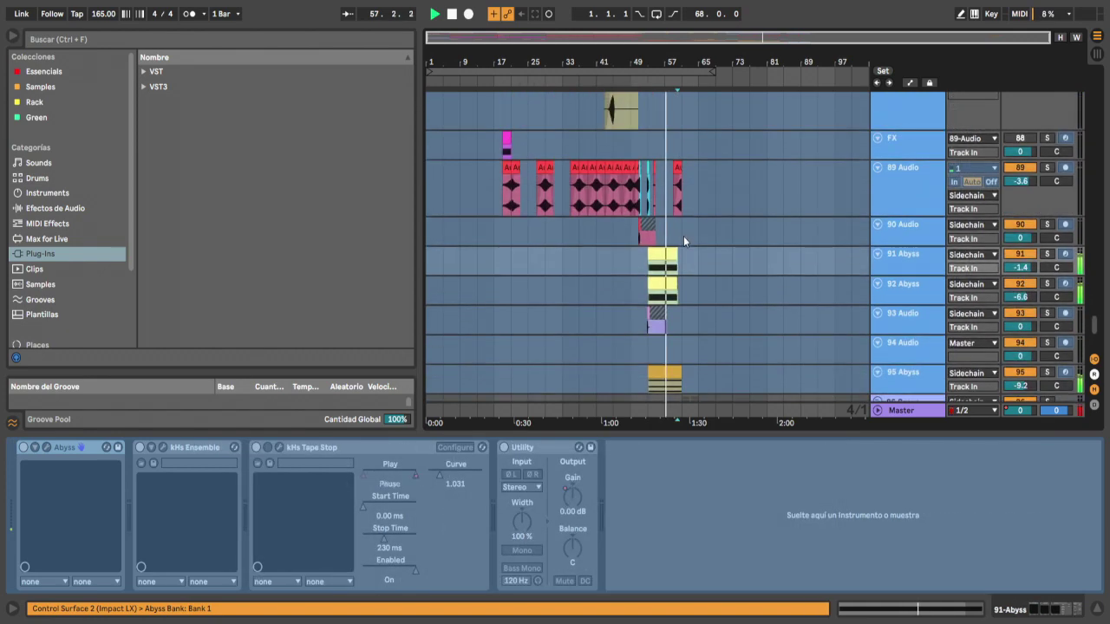
scroll(690, 314, down, 2)
scroll(685, 293, up, 3)
scroll(676, 291, down, 3)
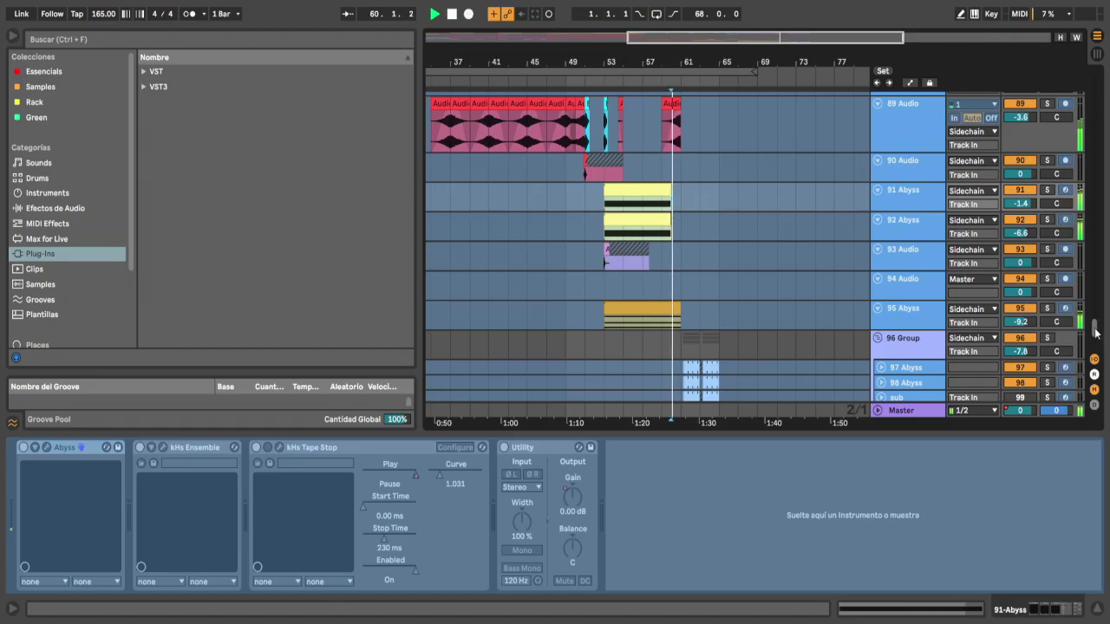
scroll(1094, 330, up, 6)
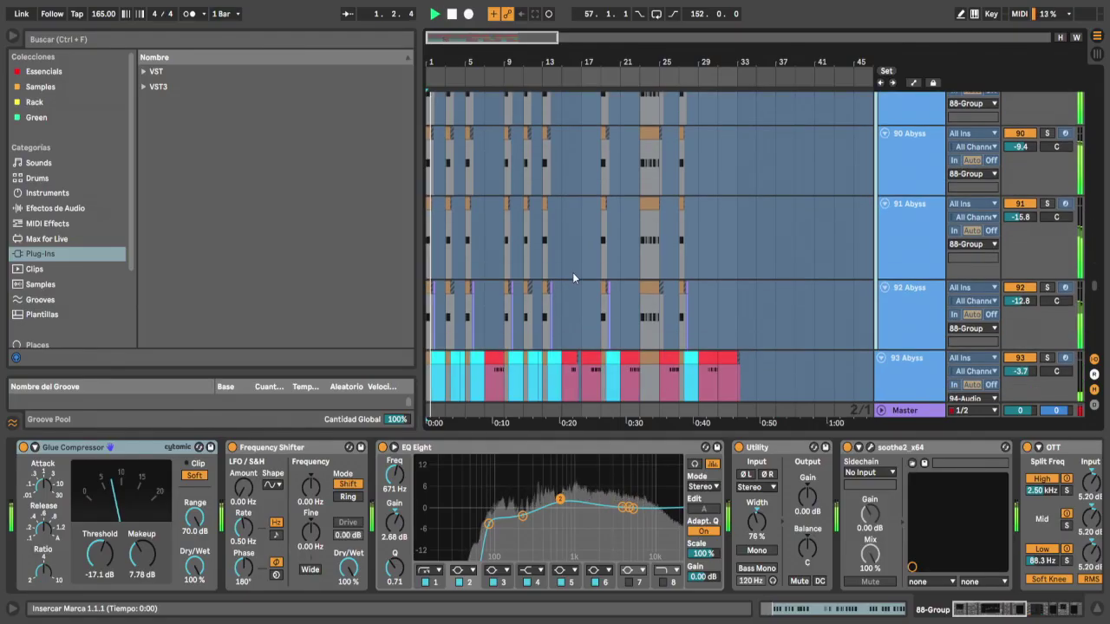
Show the device chain of the 93 Abyss track and examine the 94 Audio clips beneath it
scroll(572, 278, down, 3)
click(572, 272)
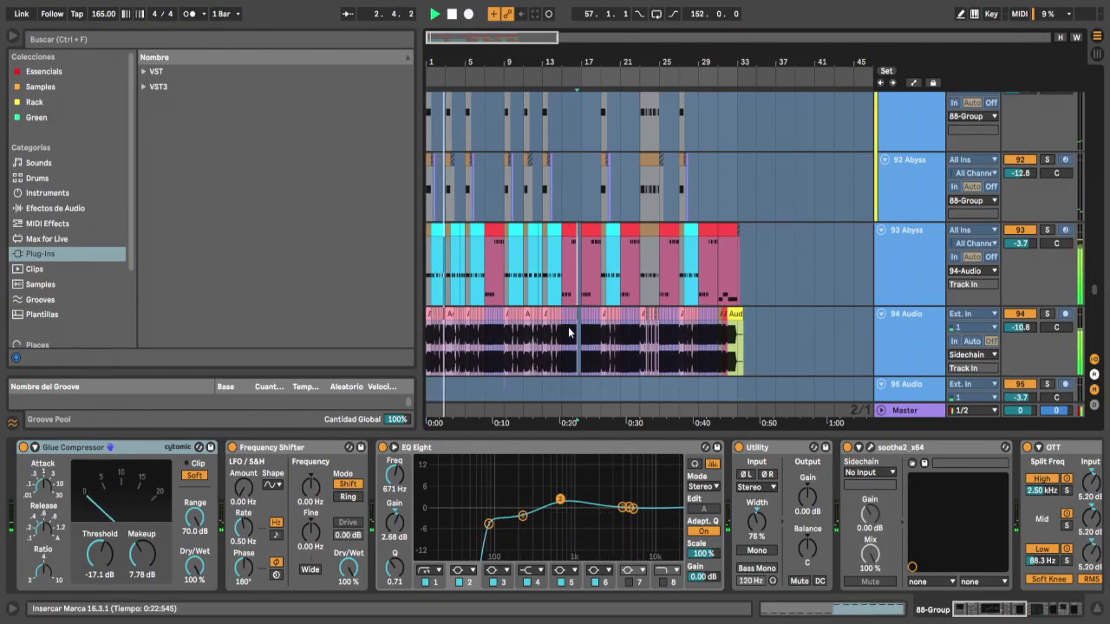
click(569, 332)
scroll(711, 268, down, 1)
click(669, 226)
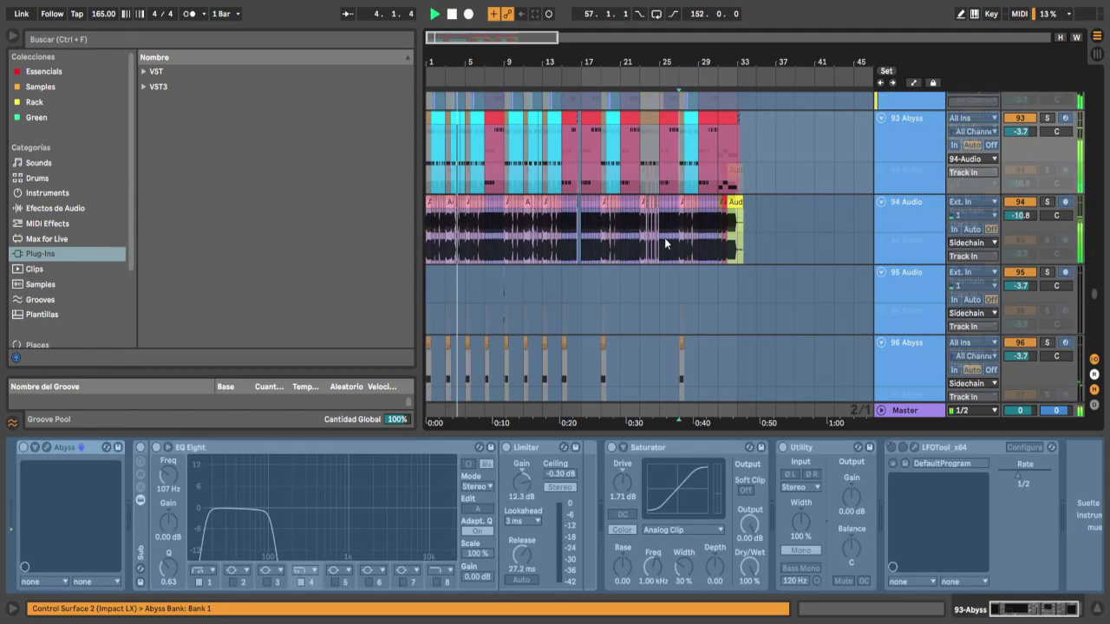
Show the device chain of the 96 Abyss track
scroll(664, 238, down, 3)
click(543, 222)
scroll(543, 222, up, 2)
scroll(543, 222, down, 2)
Show the device chain of the 100 Abyss track inside the 99 Group
scroll(583, 135, down, 5)
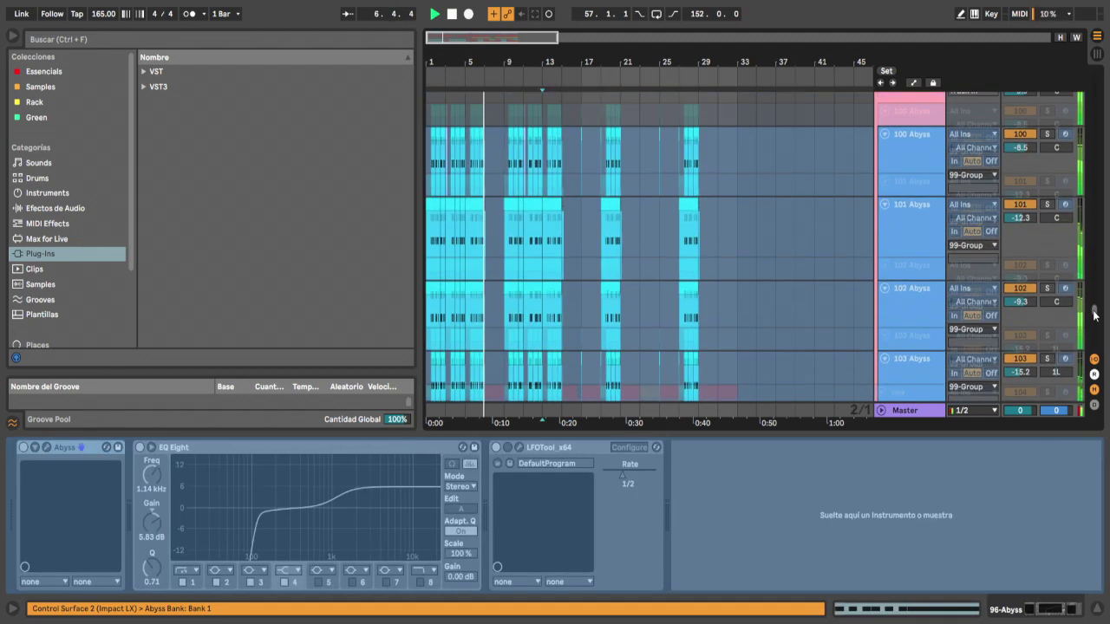
click(580, 132)
scroll(689, 229, up, 2)
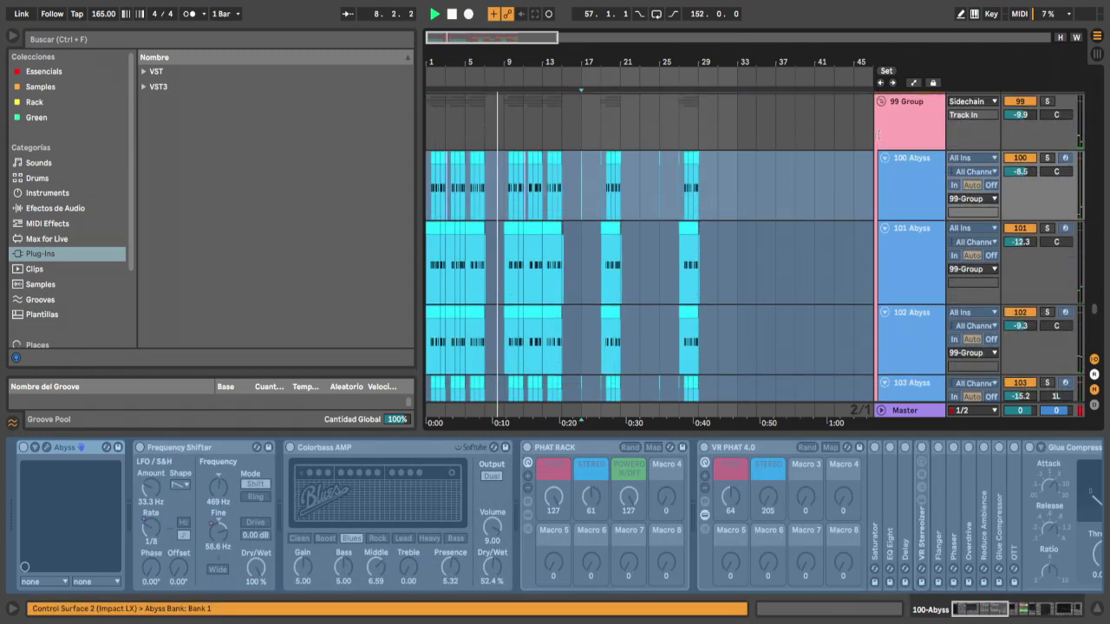
Show the 99 Group's effect chain and examine the Abyss and saw clips around bars 7 to 15
click(880, 137)
scroll(639, 330, down, 2)
scroll(496, 228, up, 5)
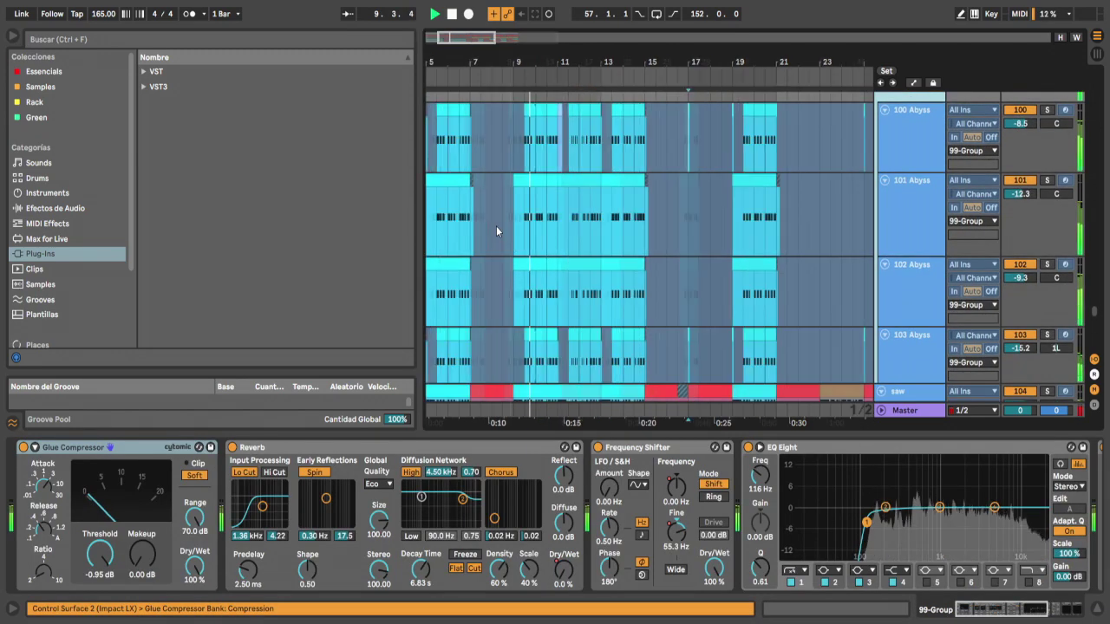
scroll(797, 266, down, 5)
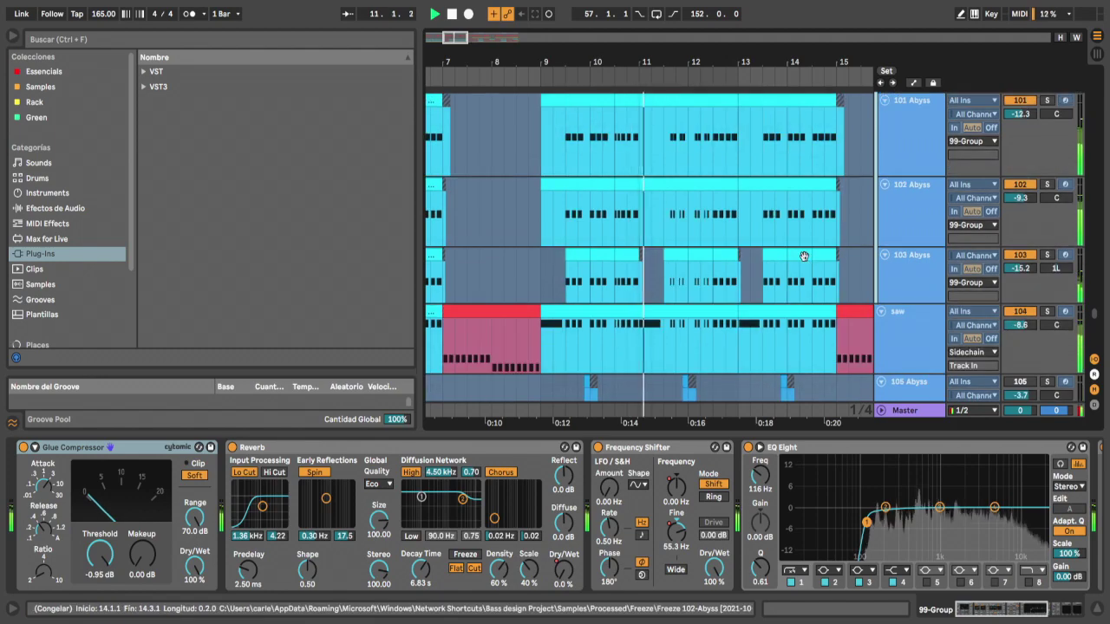
Show the saw track's device chain and examine the 105 Abyss and 106 Audio clips beneath it
click(863, 244)
scroll(862, 245, down, 5)
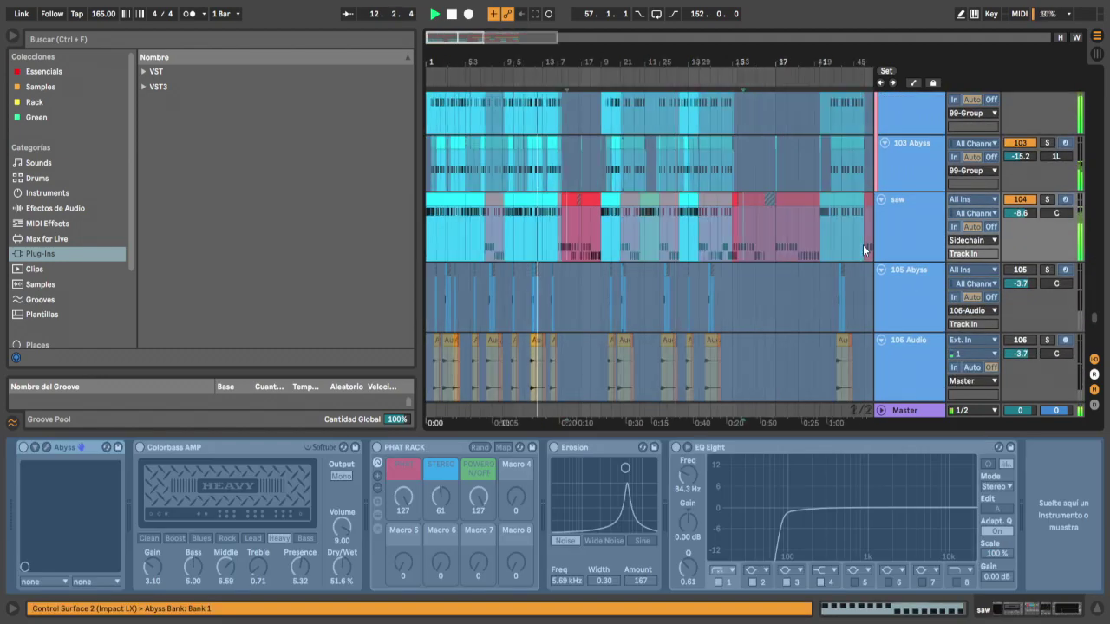
scroll(864, 245, down, 2)
Open the clip around bars 25 to 29 on the first of the three stacked LEAD tracks, track 58
drag(1095, 324, 1096, 212)
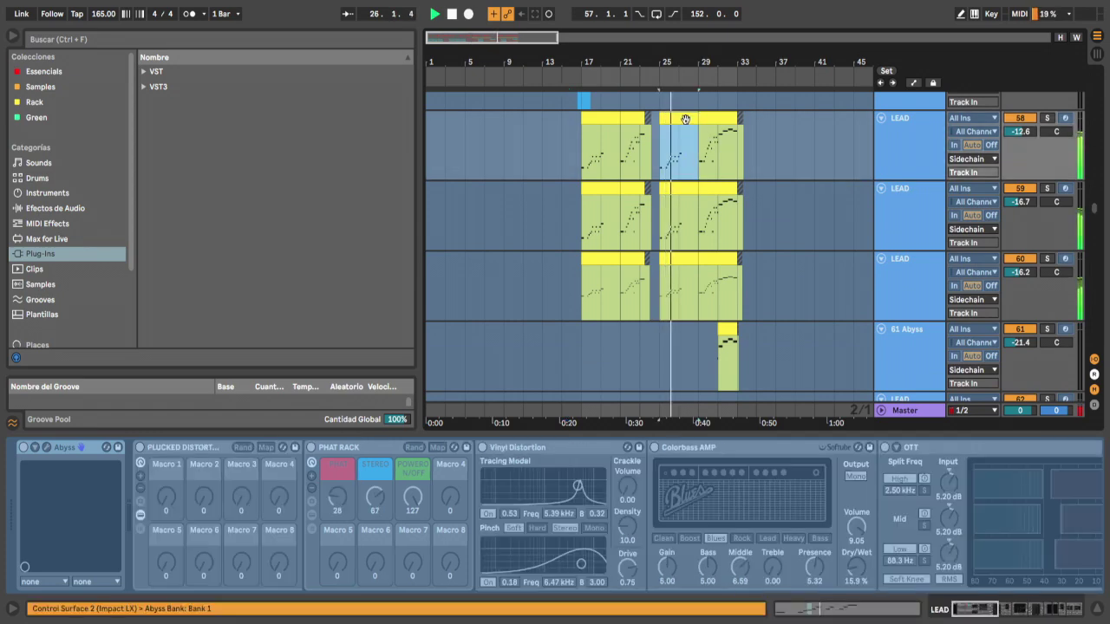
double_click(684, 117)
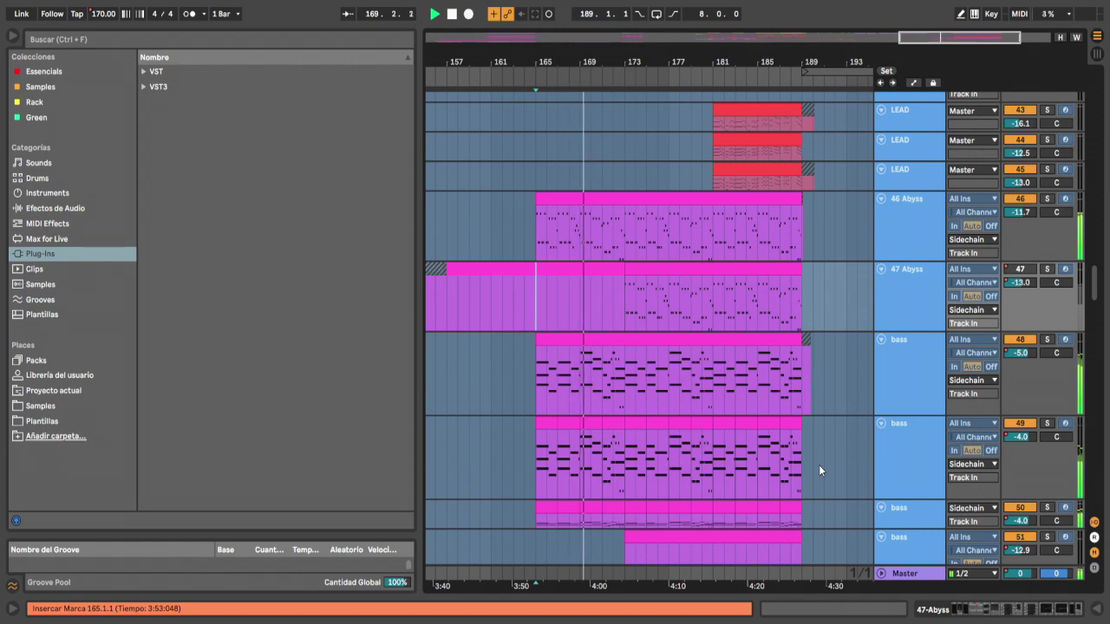
Show the device chains of the 46 Abyss and 47 Abyss tracks
click(834, 225)
click(978, 610)
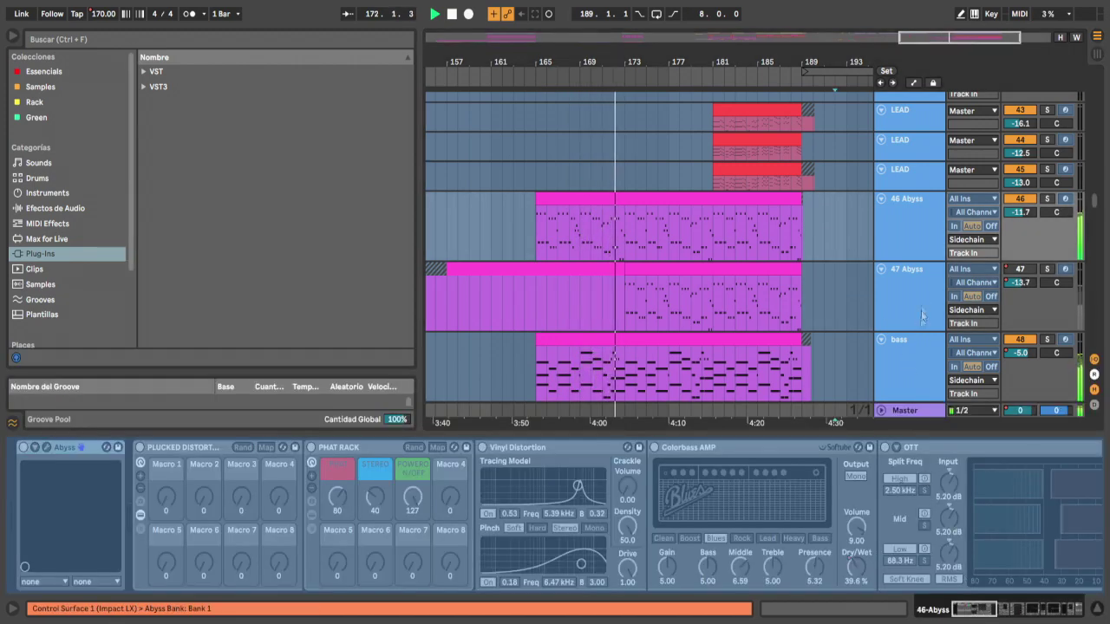
click(920, 326)
scroll(768, 334, down, 4)
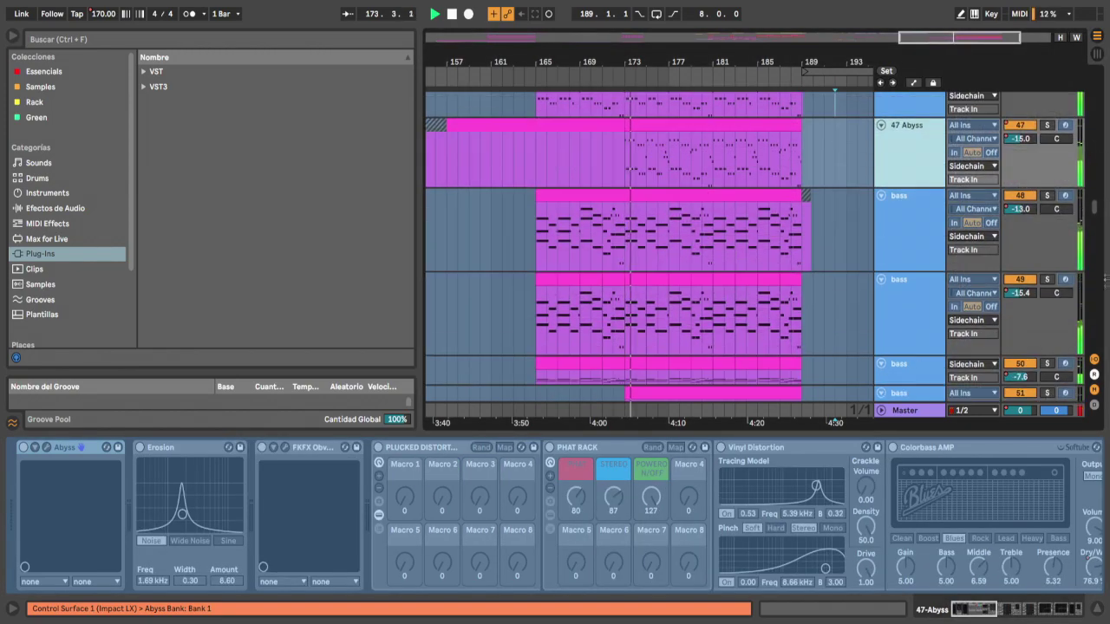
Show the device chain of bass track 53 and examine the notes of its MIDI clip
scroll(789, 282, down, 3)
click(726, 259)
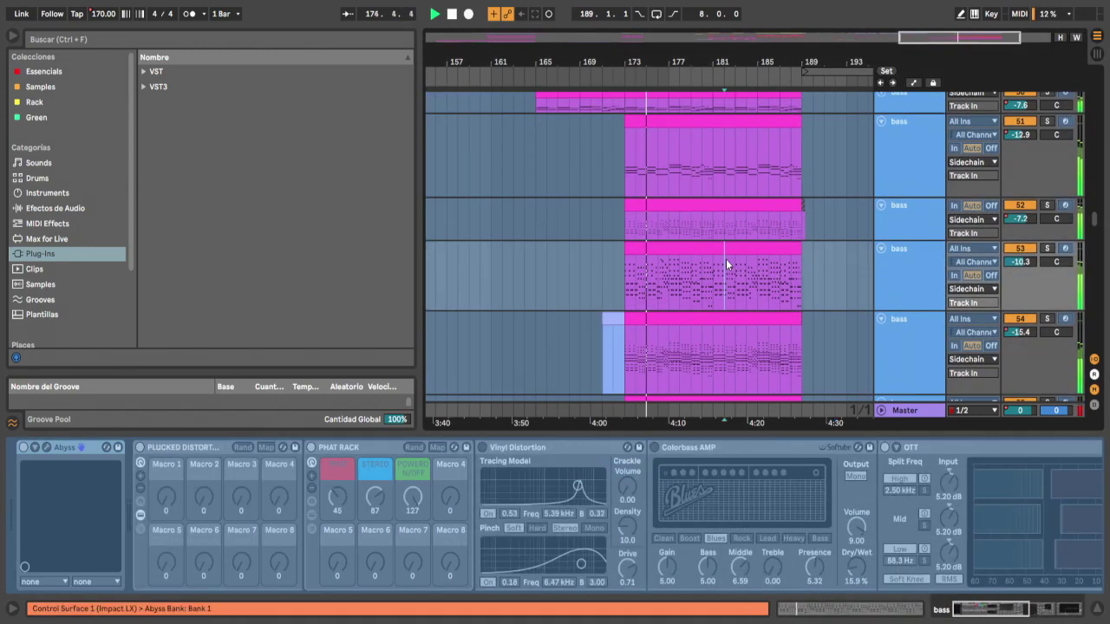
double_click(716, 260)
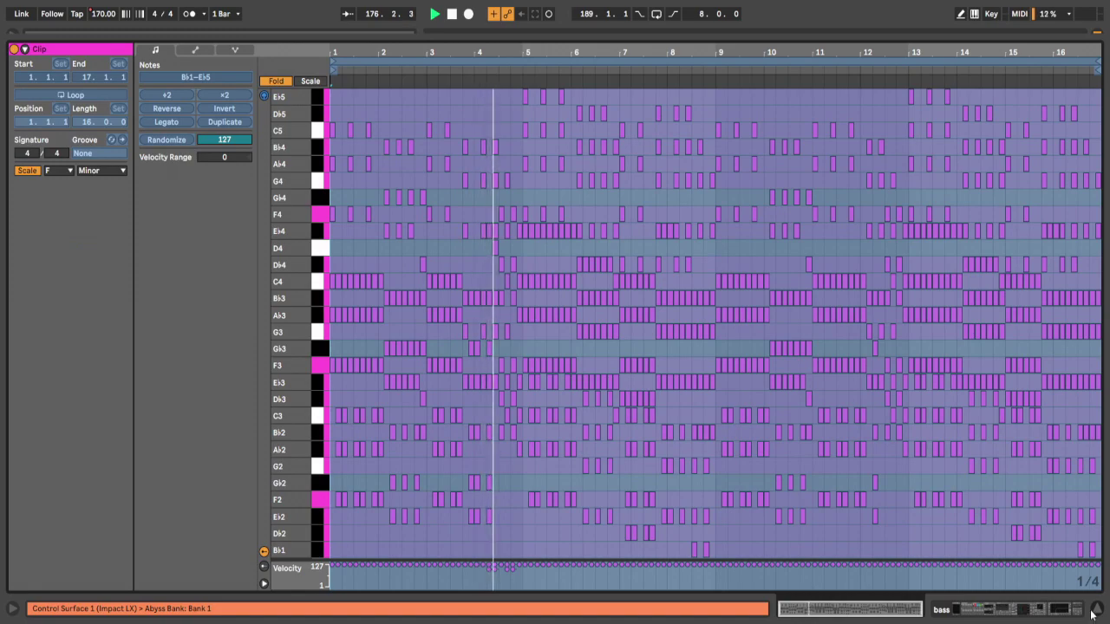
click(1093, 612)
Examine the notes of the red 32 Abyss clip with Fold turned off
scroll(758, 371, down, 1)
drag(1097, 332, 1107, 270)
scroll(736, 147, up, 5)
double_click(736, 146)
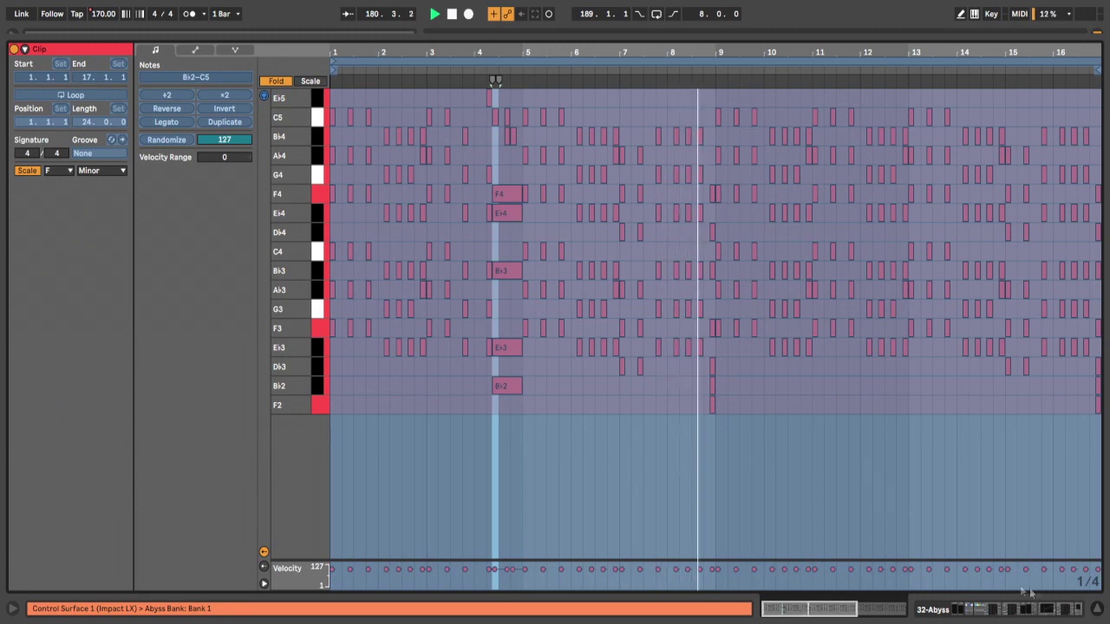
click(278, 82)
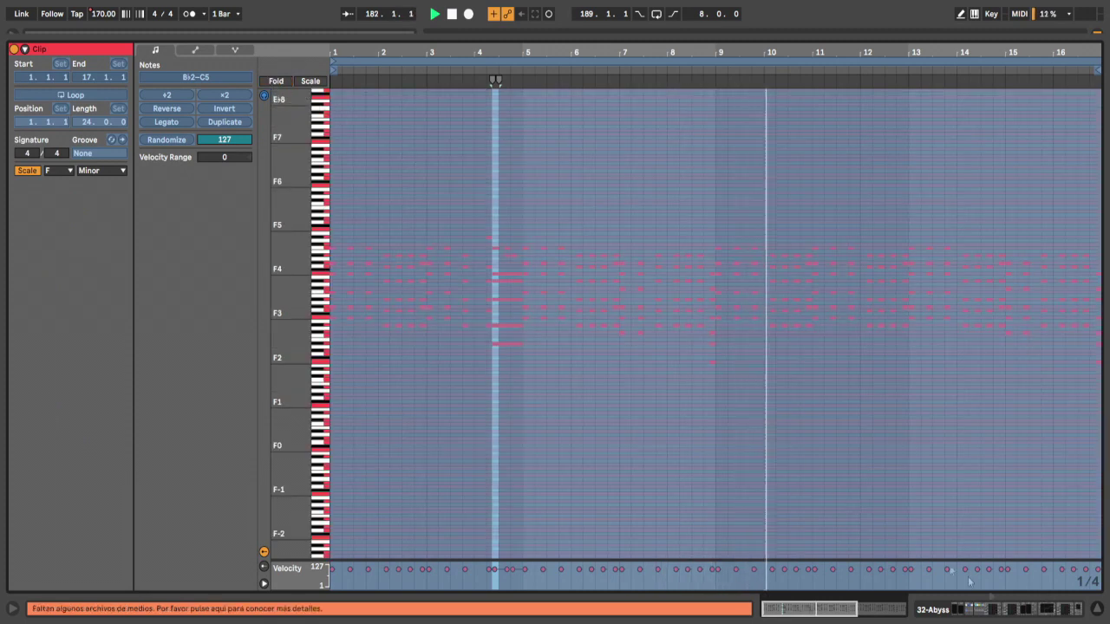
key(ctrl+alt+l)
Examine the notes of the 81 Abyss clip inside the 80 Group
drag(1094, 238, 1084, 334)
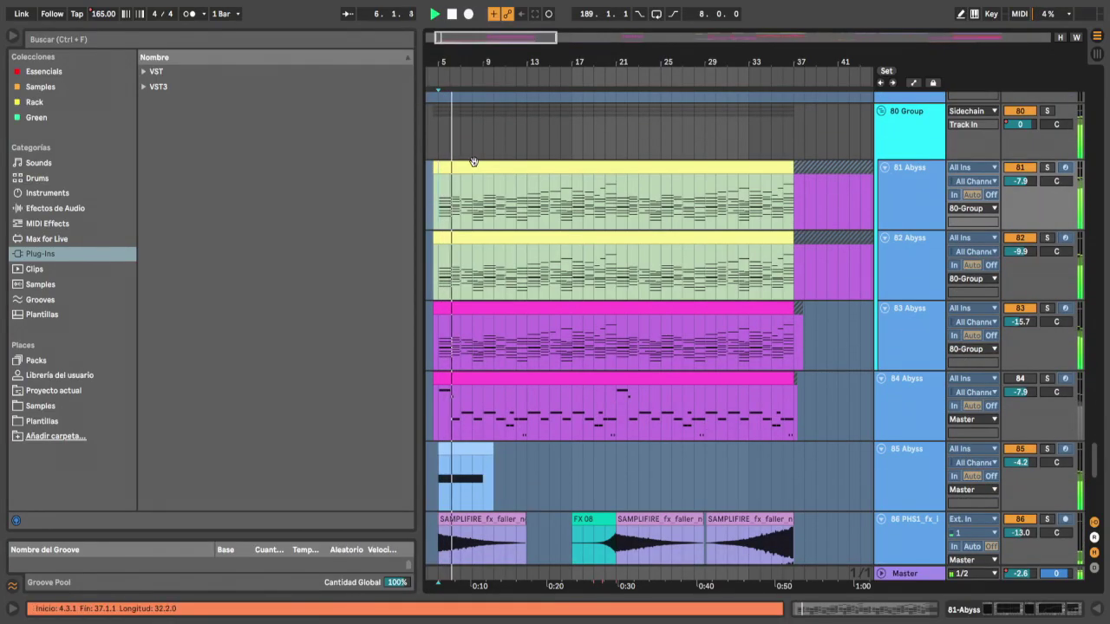
double_click(474, 165)
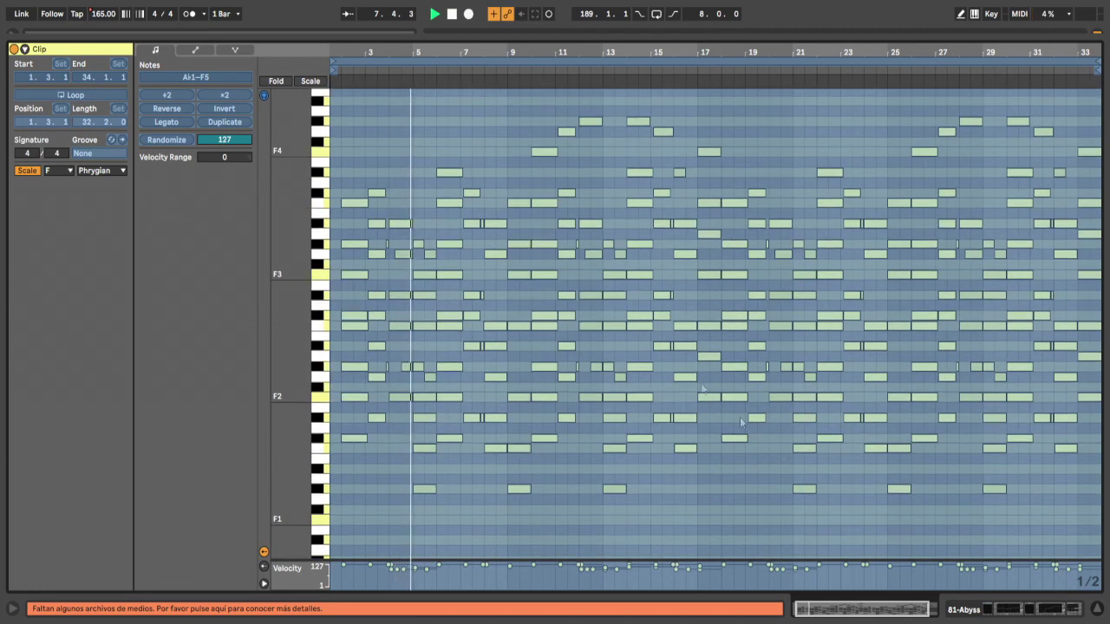
click(1100, 610)
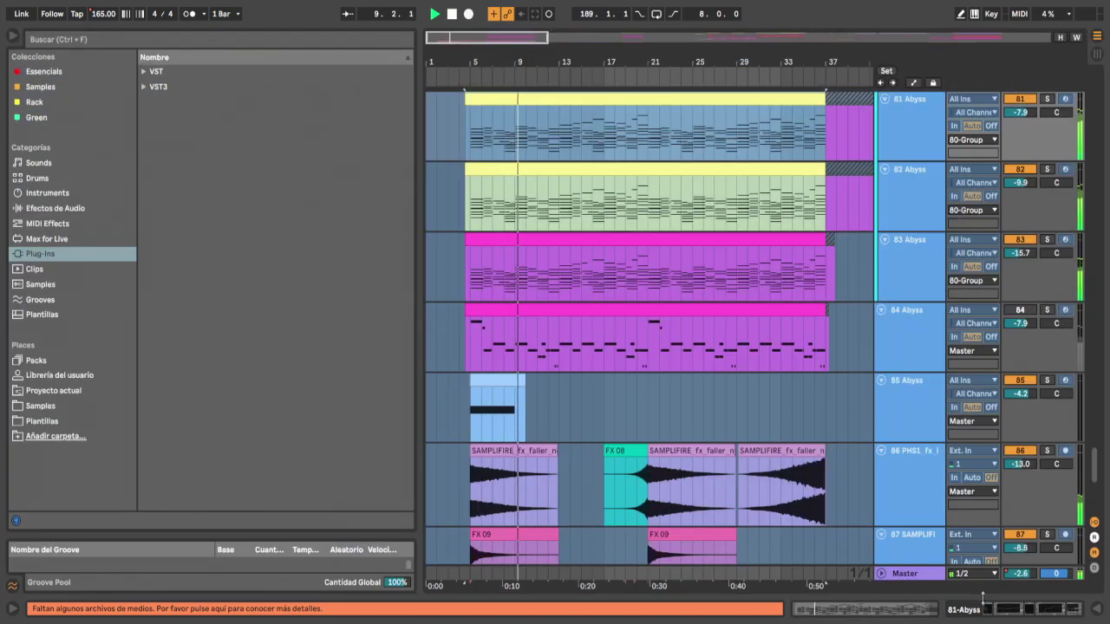
Show the device chains of the 81 Abyss and 82 Abyss tracks
click(983, 608)
scroll(863, 374, down, 2)
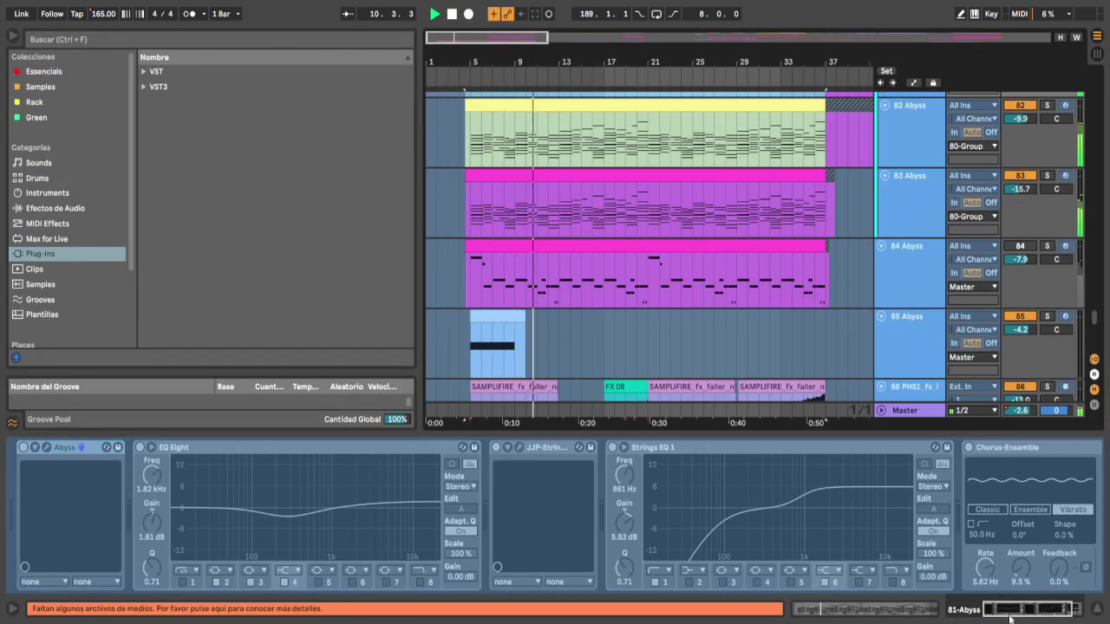
click(909, 157)
mouse_move(1007, 599)
mouse_down()
mouse_move(1038, 616)
mouse_move(1018, 617)
mouse_up()
scroll(855, 279, down, 2)
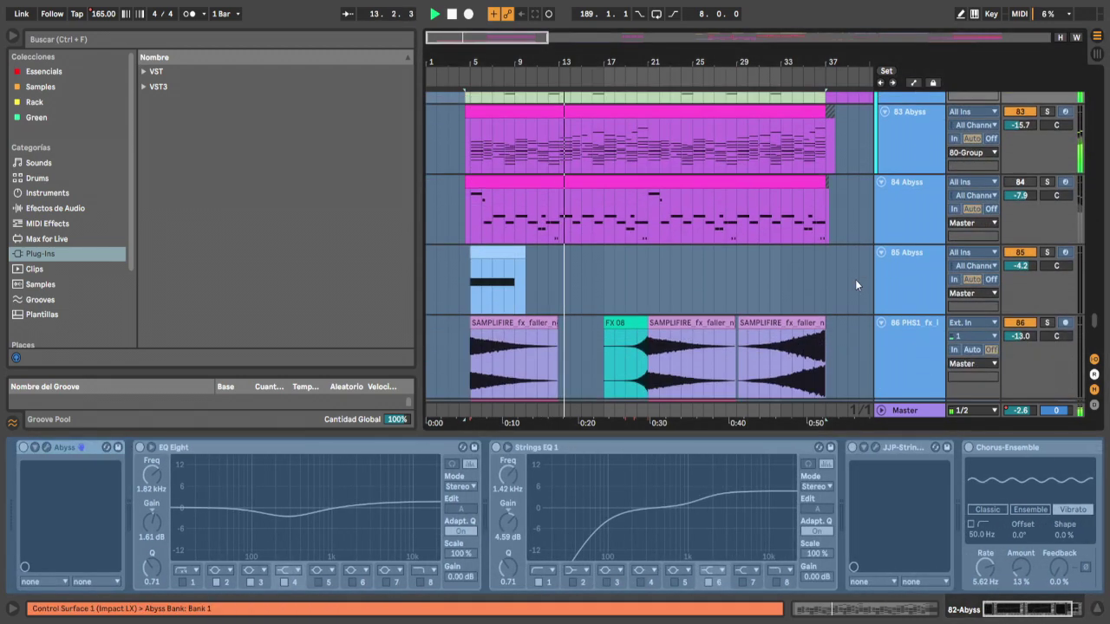
Examine the notes of the 83 Abyss clip in the piano roll
scroll(783, 258, down, 1)
mouse_move(1097, 328)
mouse_down()
mouse_move(1097, 339)
mouse_move(1096, 295)
mouse_move(1096, 314)
mouse_up()
double_click(654, 264)
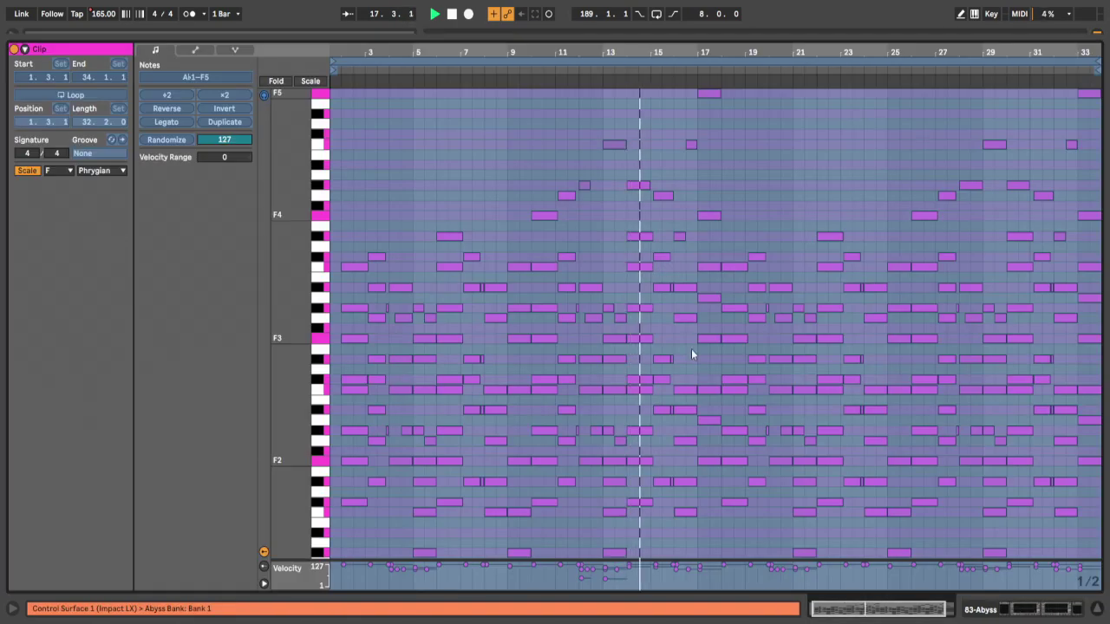
scroll(723, 340, up, 1)
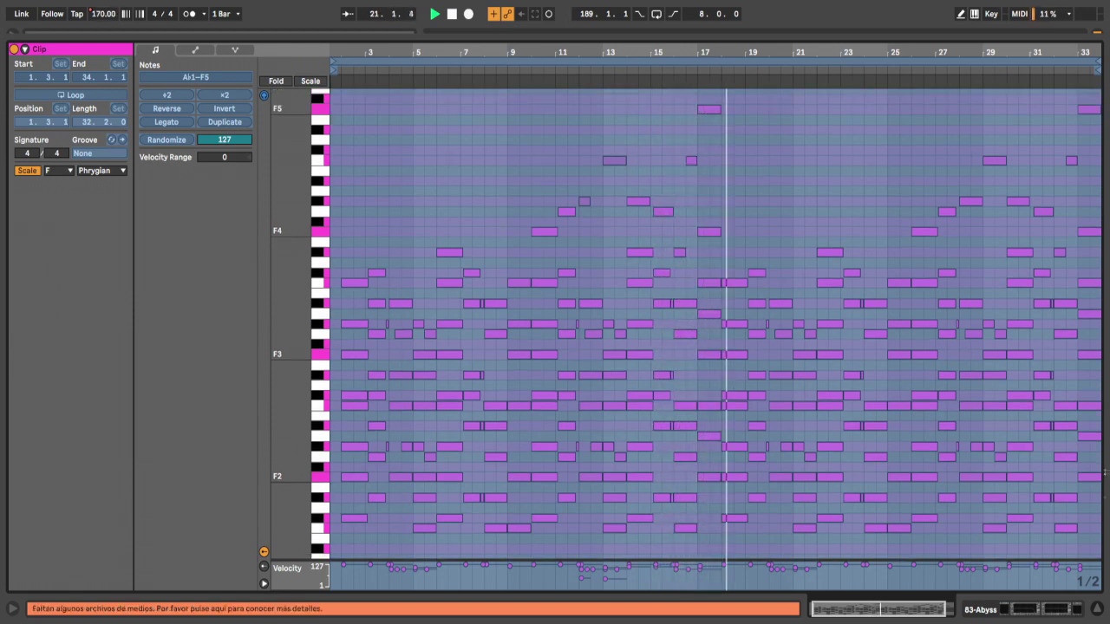
click(1097, 610)
Show the device chain of bass track 51, which starts with an Arpeggiator
scroll(806, 257, up, 4)
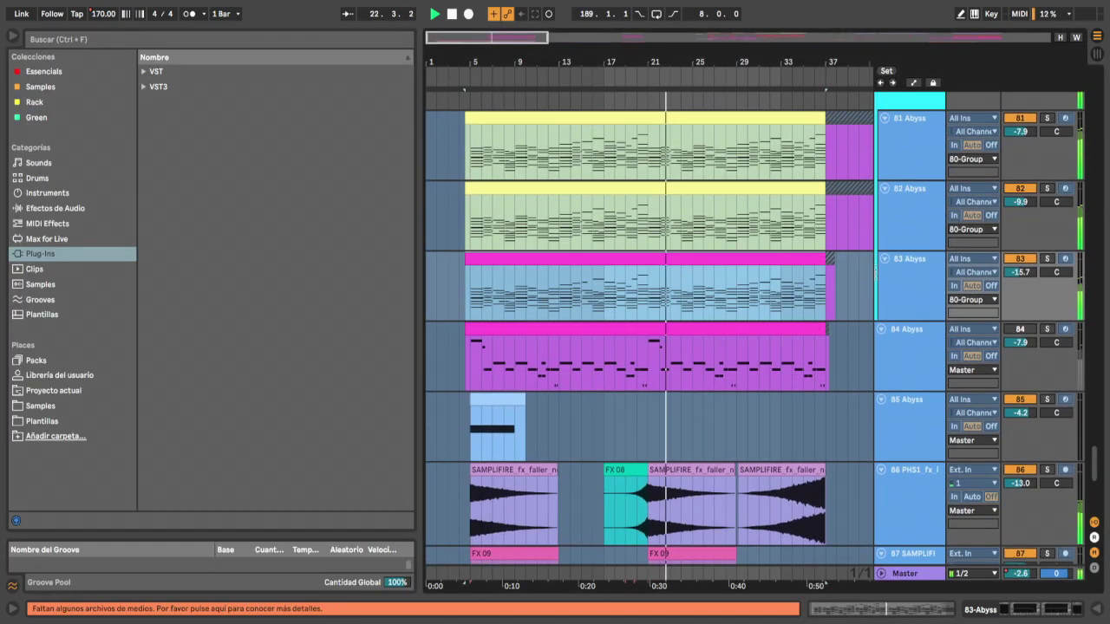
drag(1092, 464, 1094, 296)
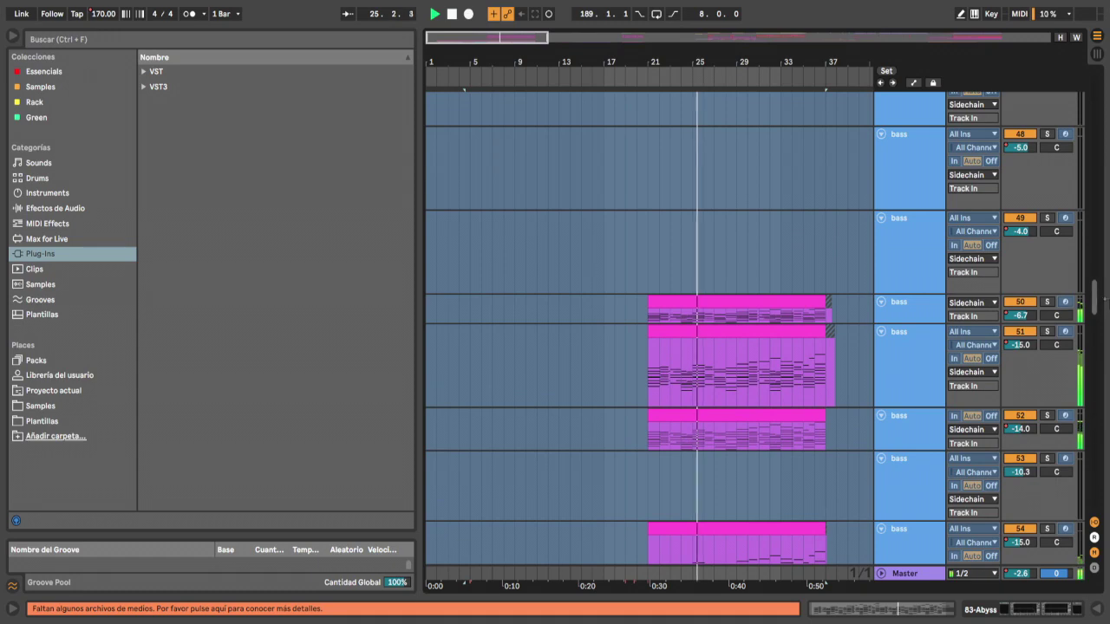
double_click(900, 348)
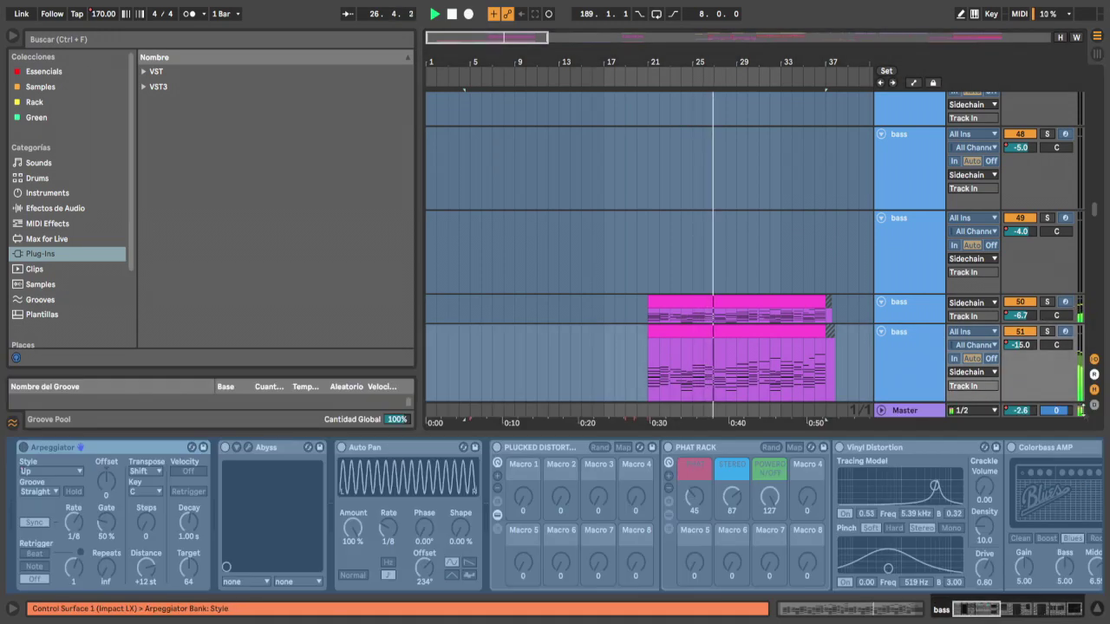
Show the device chains of the 34 and 32 Abyss tracks in the SAW group and examine the 35 Abyss clip's notes
scroll(801, 220, up, 15)
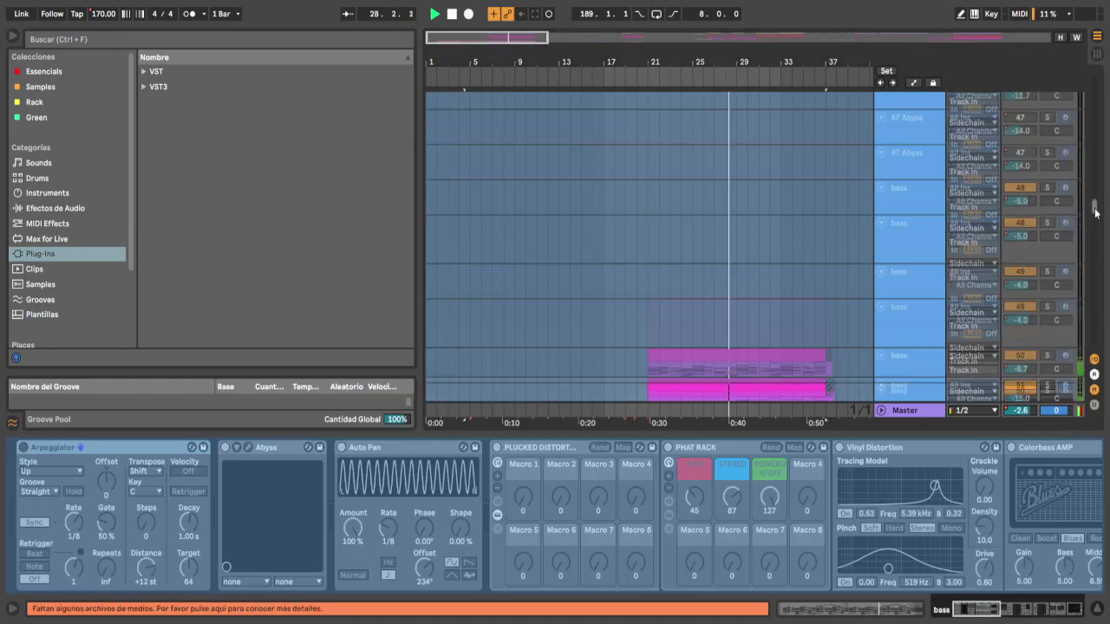
click(801, 220)
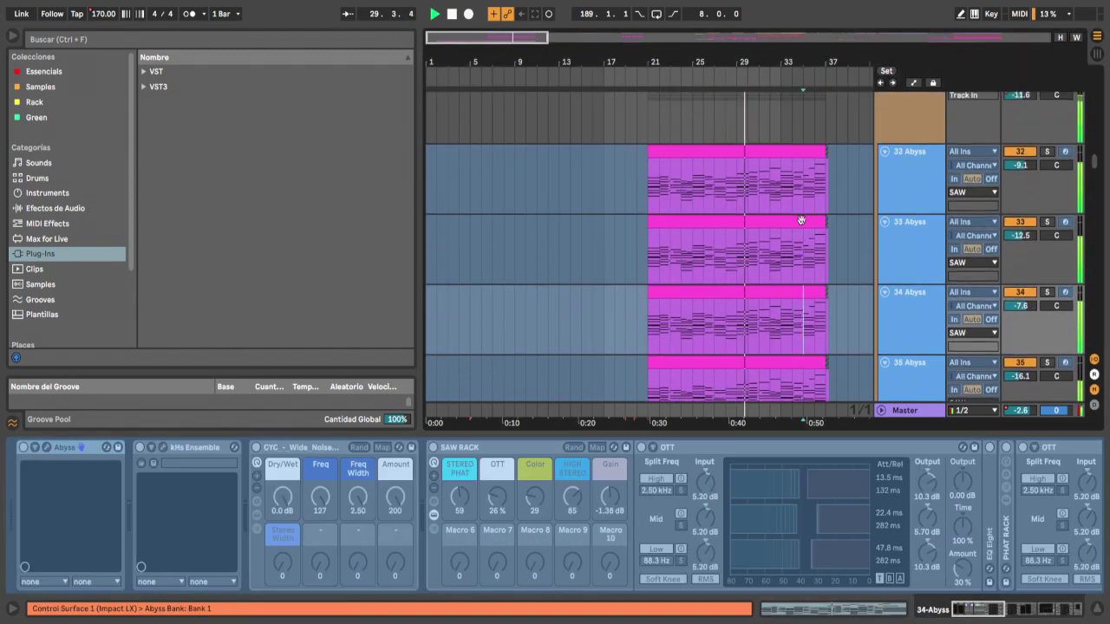
scroll(801, 221, up, 3)
scroll(801, 225, down, 5)
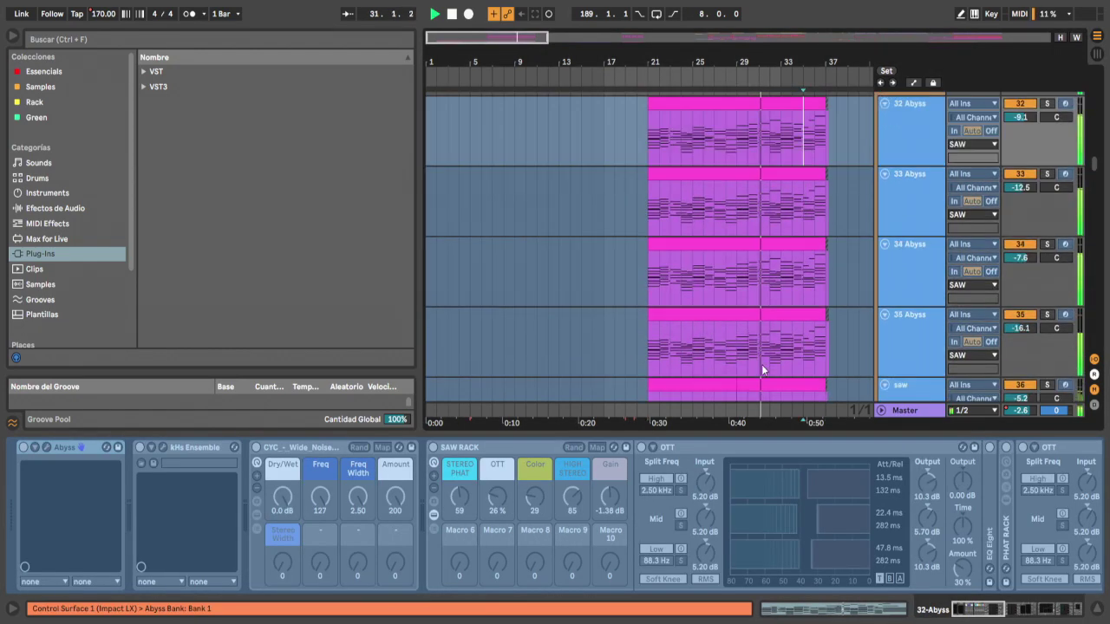
double_click(750, 255)
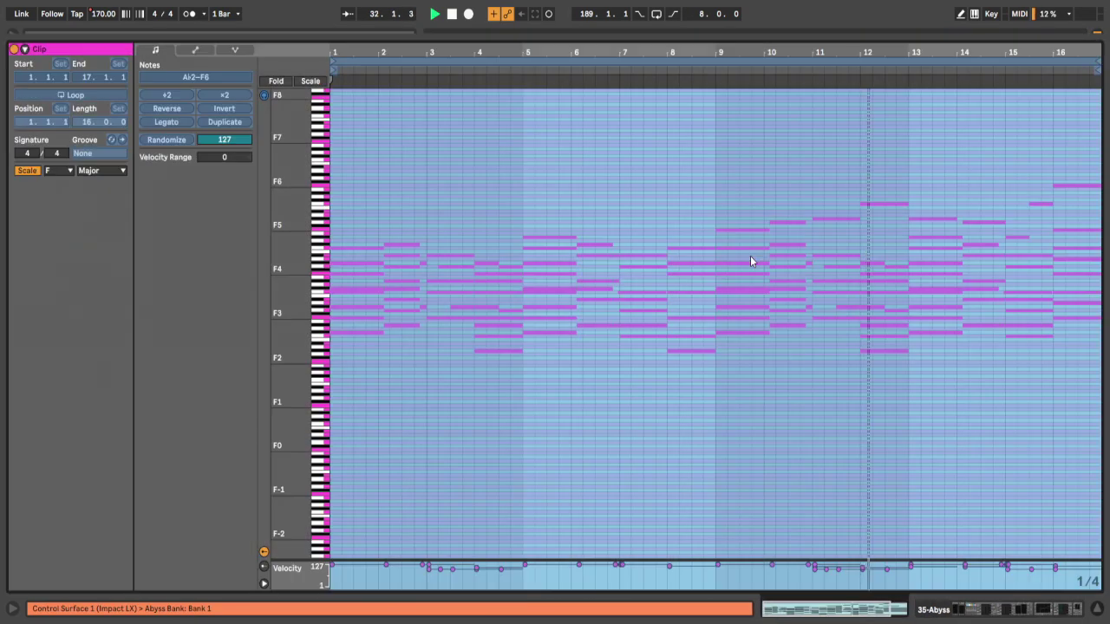
click(1098, 610)
Examine the lead, riser and bass tracks' clips across the whole length of the arrangement
drag(1090, 247, 1049, 368)
scroll(714, 373, up, 6)
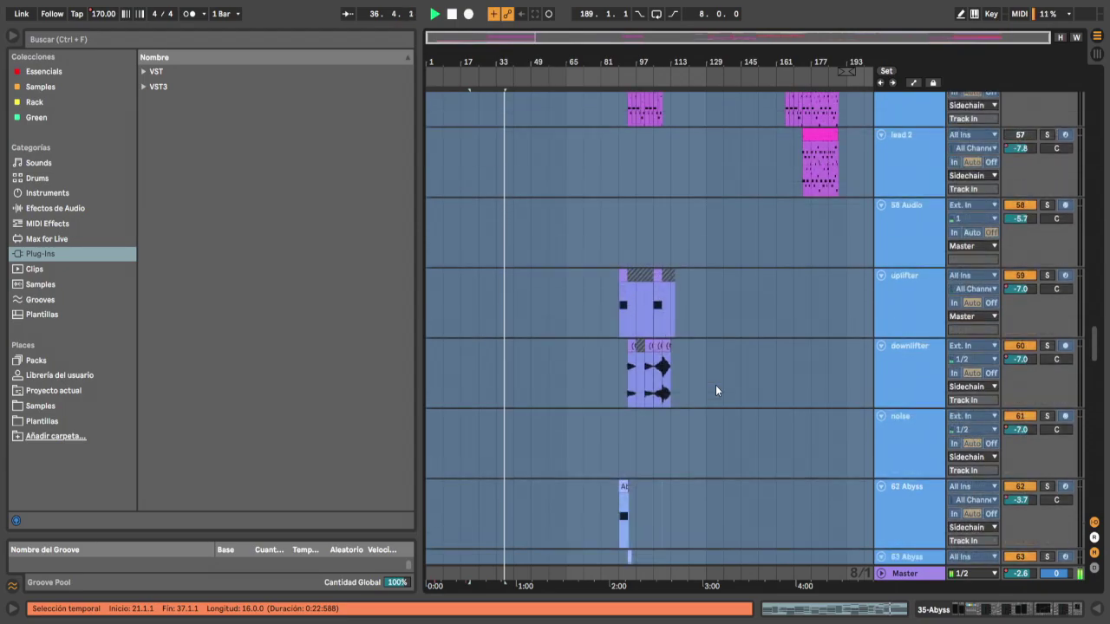
drag(1094, 343, 1092, 303)
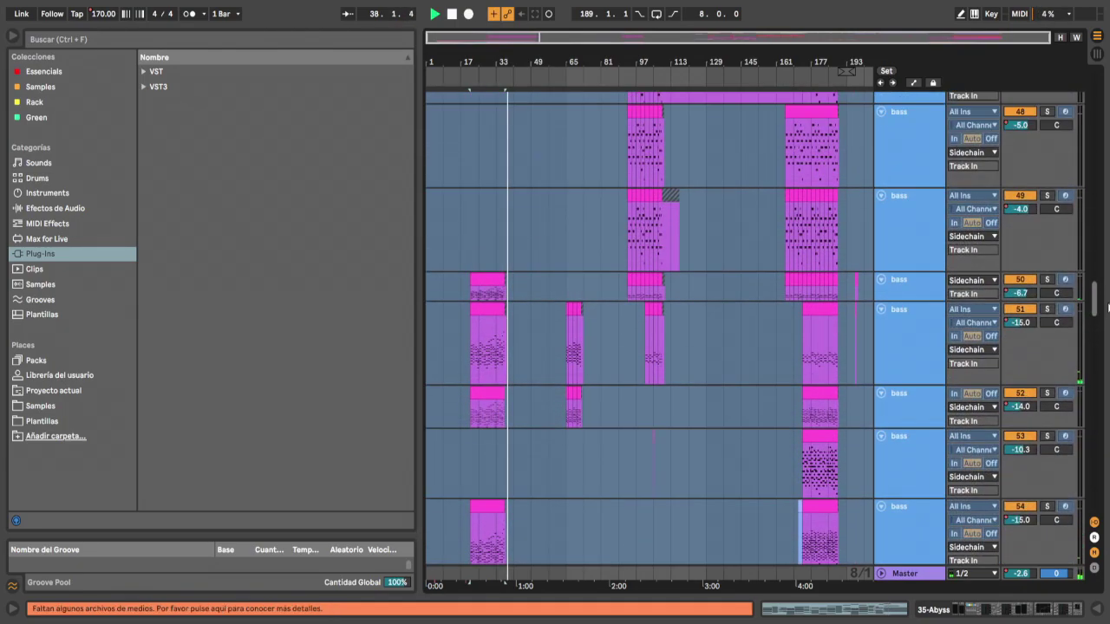